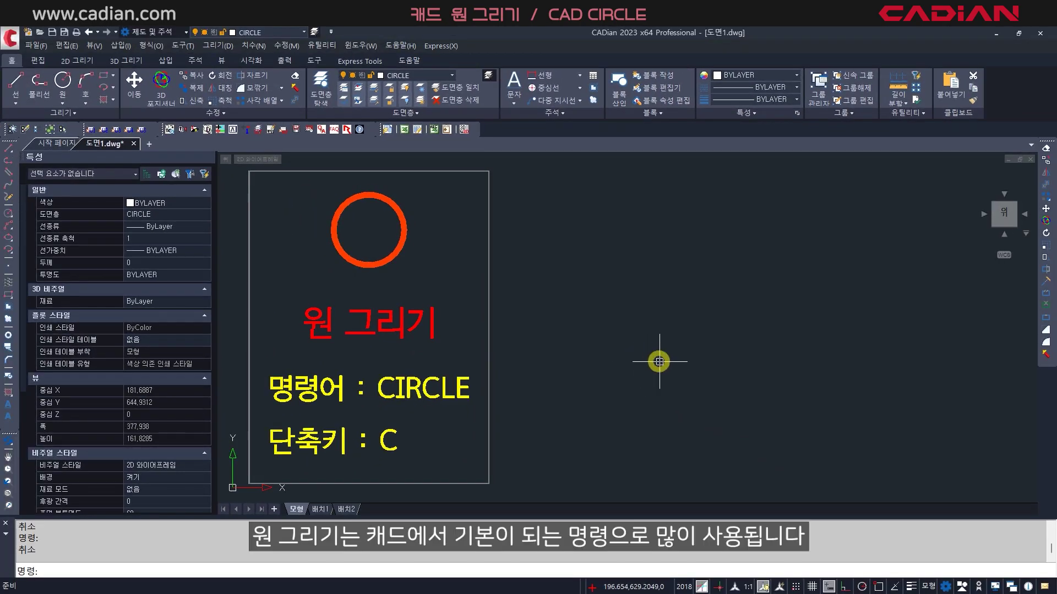
# - Draw three circles by picking a centre and radius for each, repeating the C command
pyautogui.write('c')
pyautogui.press('Return')
pyautogui.click(650, 324)
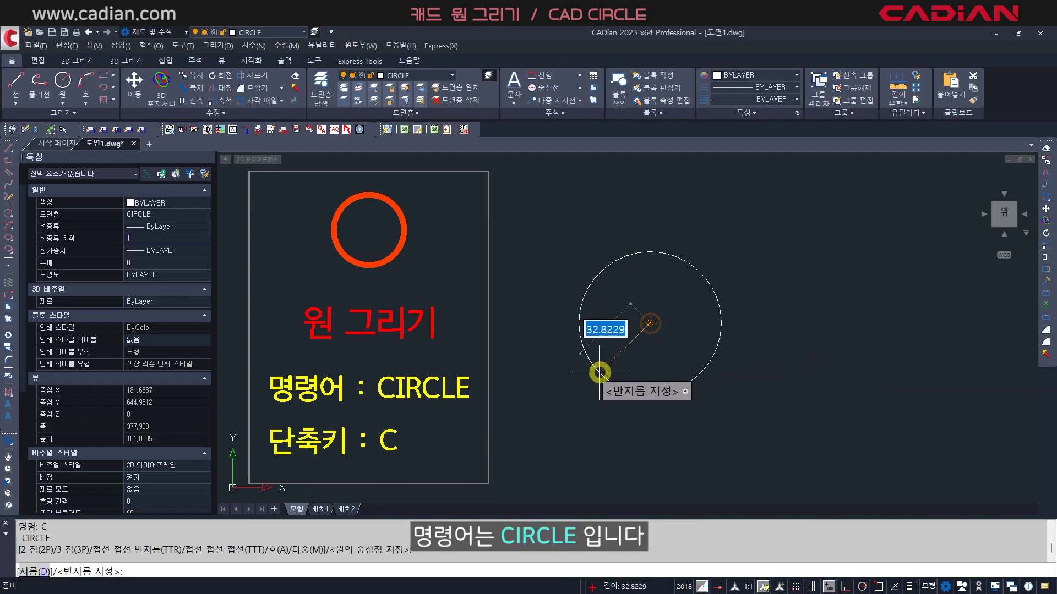
pyautogui.click(600, 372)
pyautogui.press('Return')
pyautogui.click(782, 385)
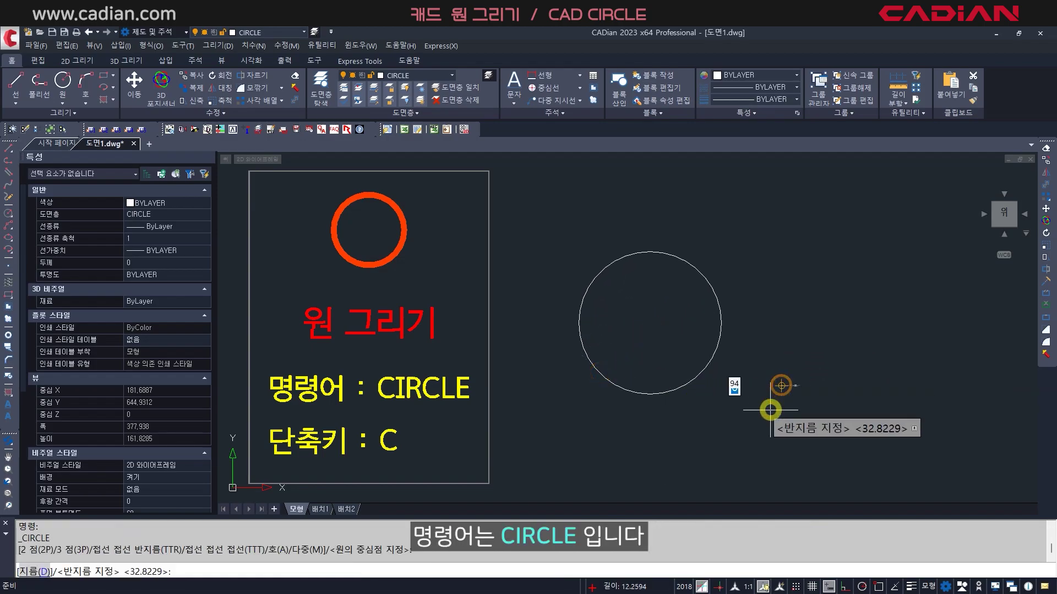
pyautogui.click(766, 420)
pyautogui.press('Return')
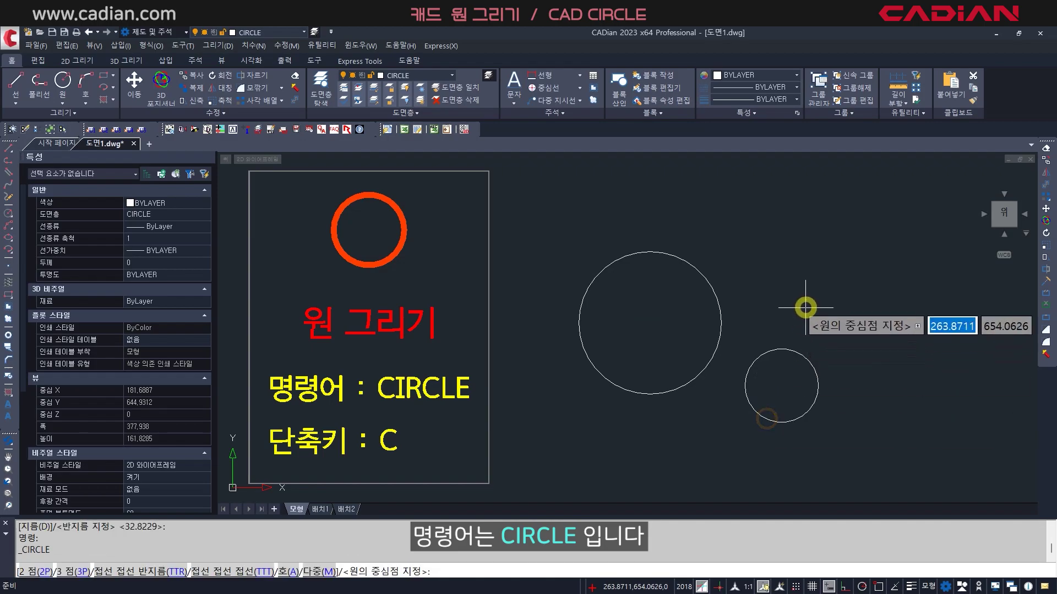
pyautogui.click(814, 267)
pyautogui.click(767, 307)
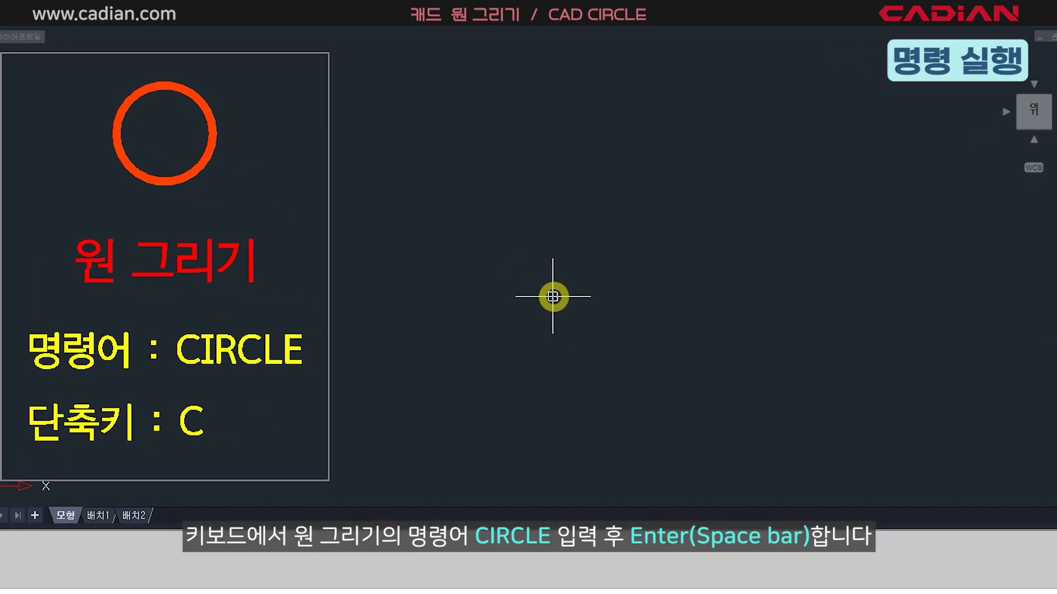
# - Draw a large radius-28.586 circle right of the CIRCLE title panel using the CIRCLE command
pyautogui.write('c')
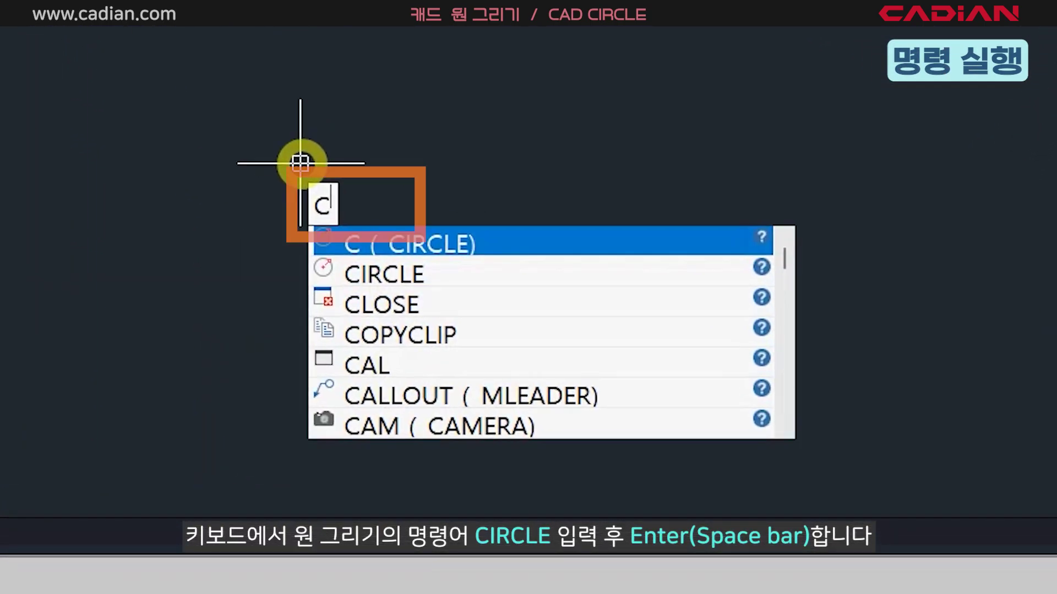
pyautogui.write('ircle')
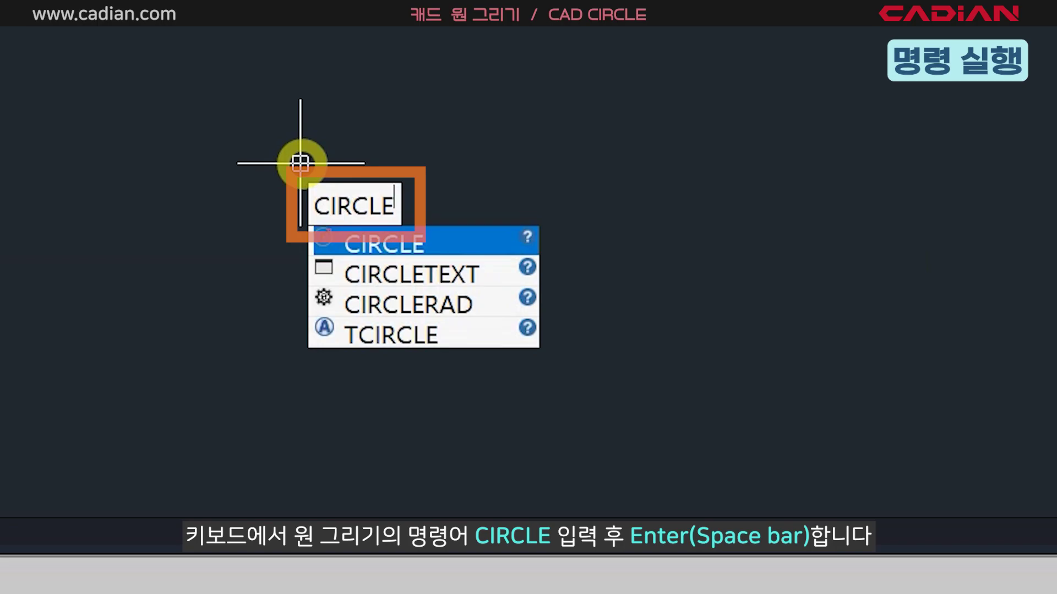
pyautogui.press('Return')
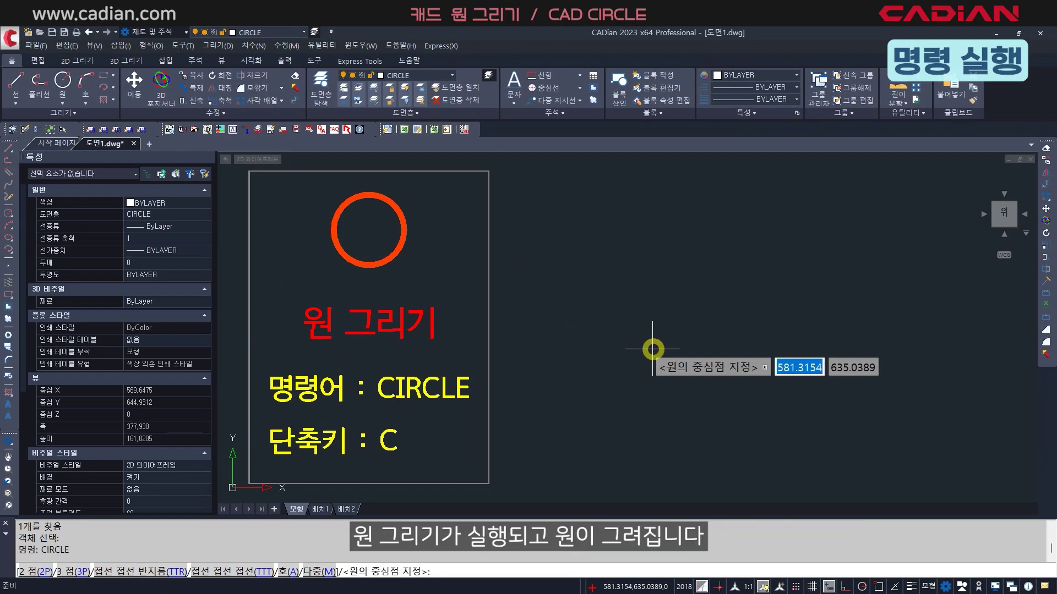
pyautogui.click(708, 332)
pyautogui.click(617, 399)
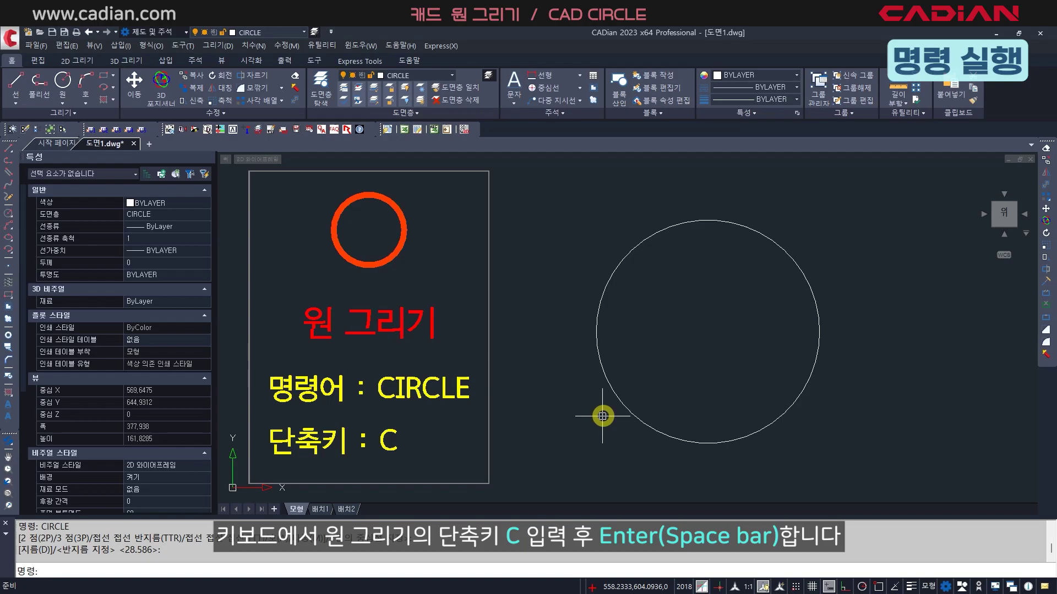
# - Draw a second circle centred right of the first and overlapping it
pyautogui.write('c')
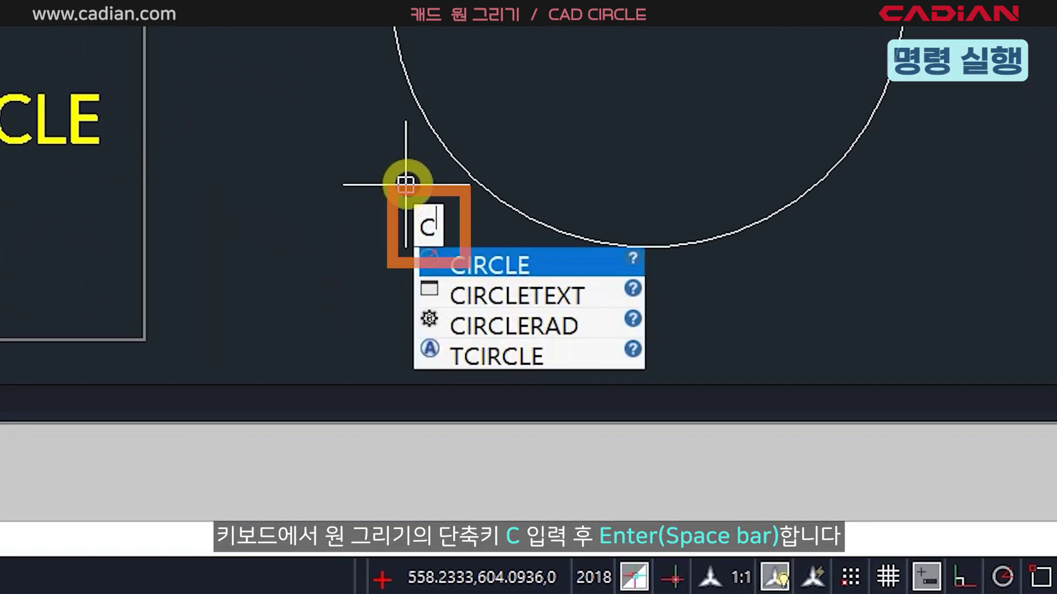
pyautogui.press('Return')
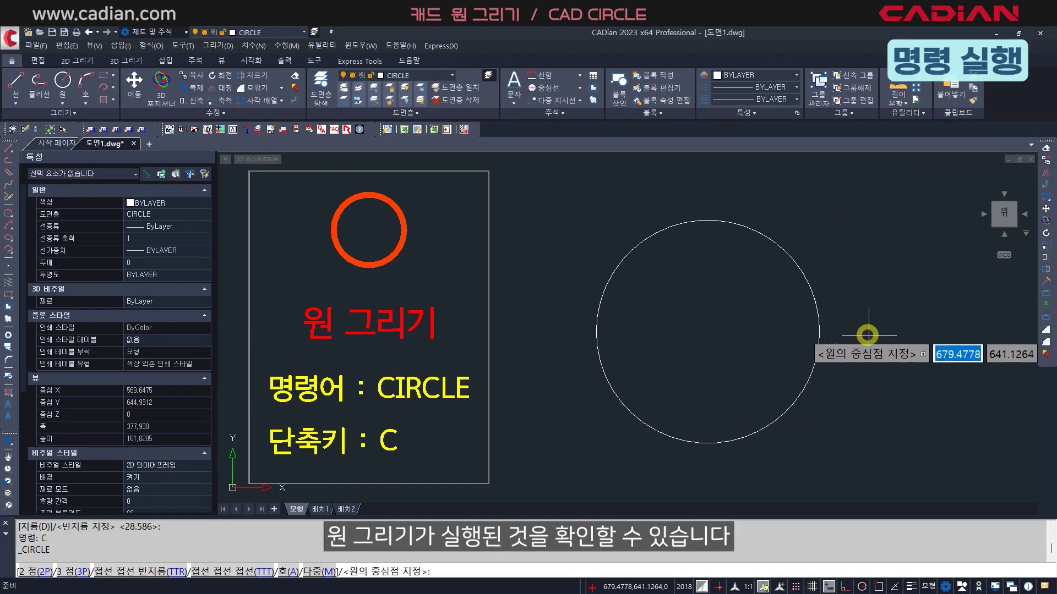
pyautogui.click(873, 334)
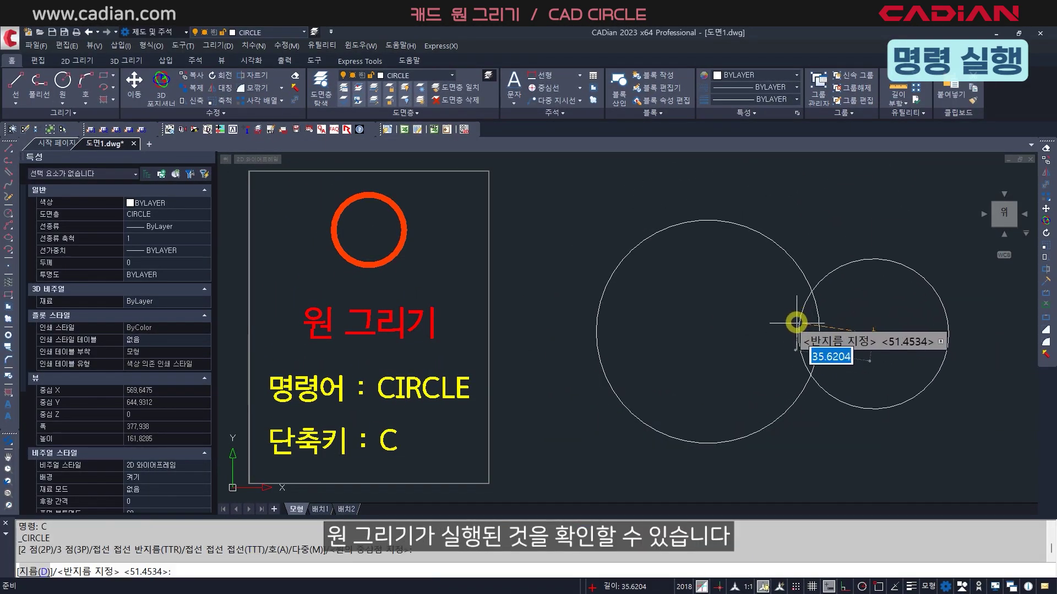
pyautogui.click(783, 318)
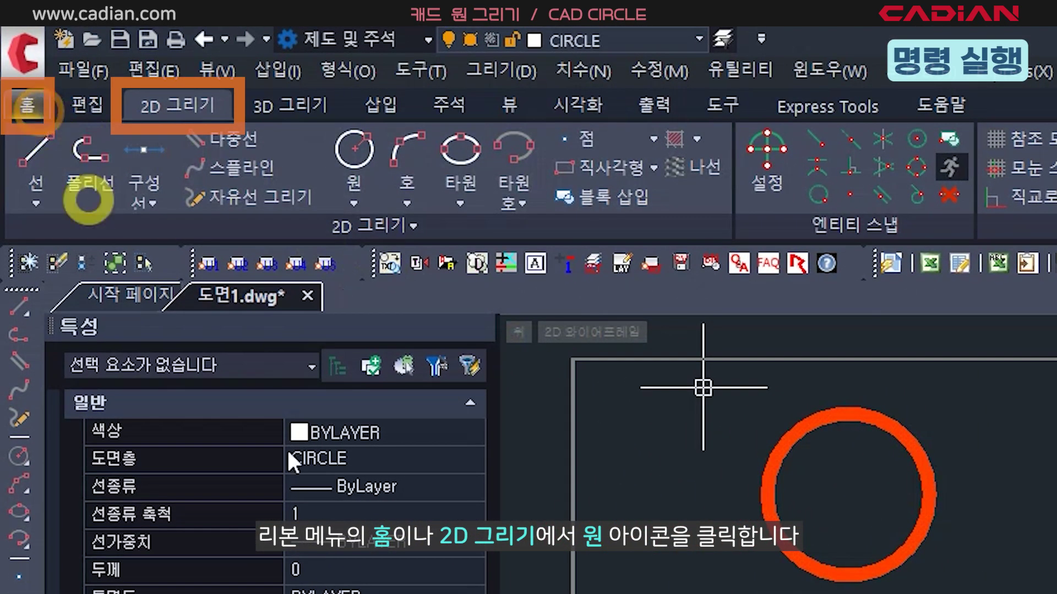
pyautogui.click(28, 105)
pyautogui.click(187, 108)
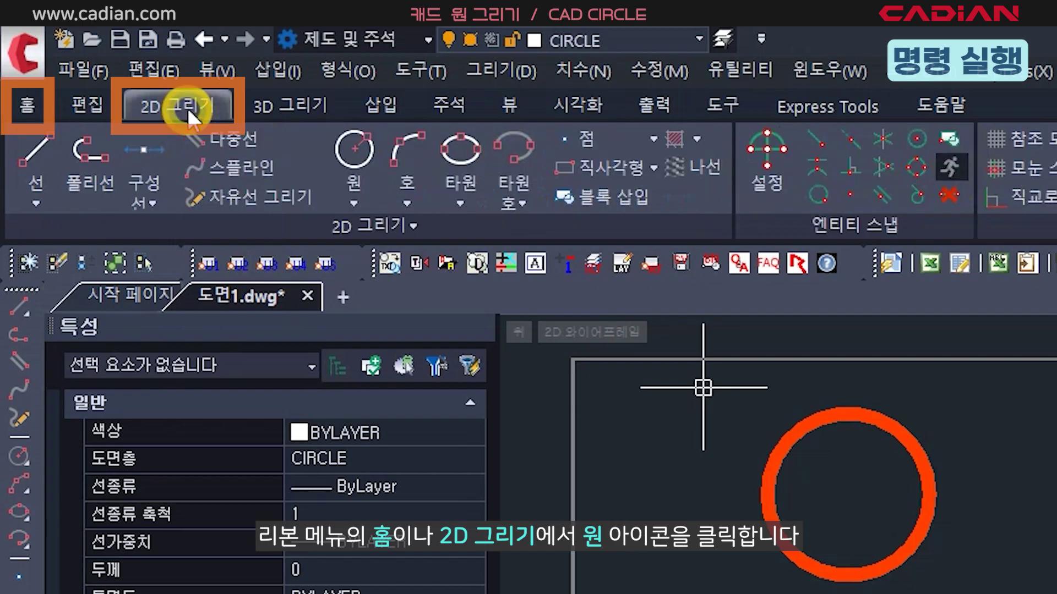
pyautogui.click(352, 151)
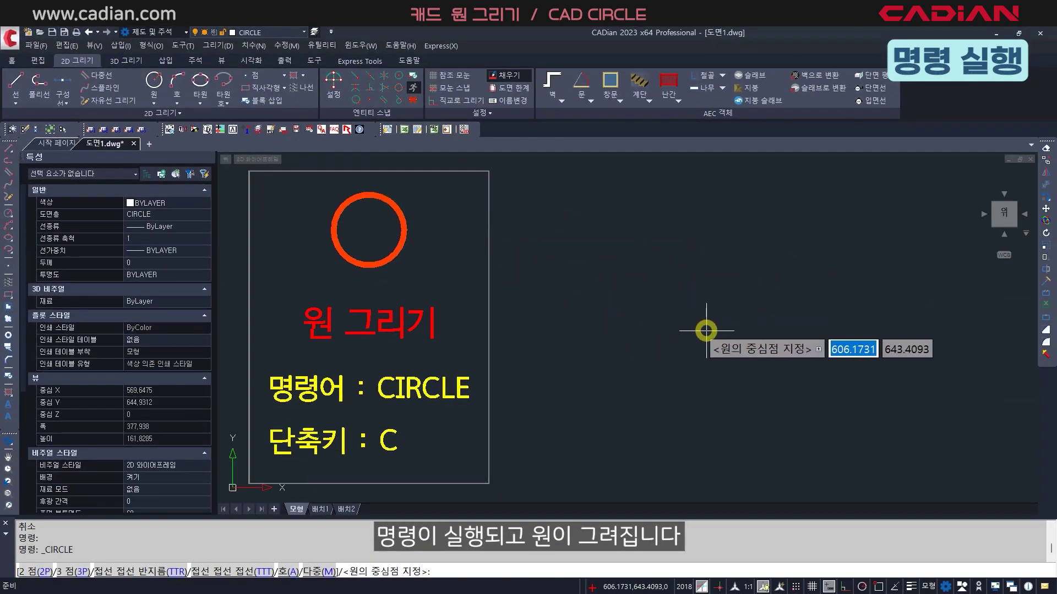
pyautogui.click(706, 331)
pyautogui.click(626, 380)
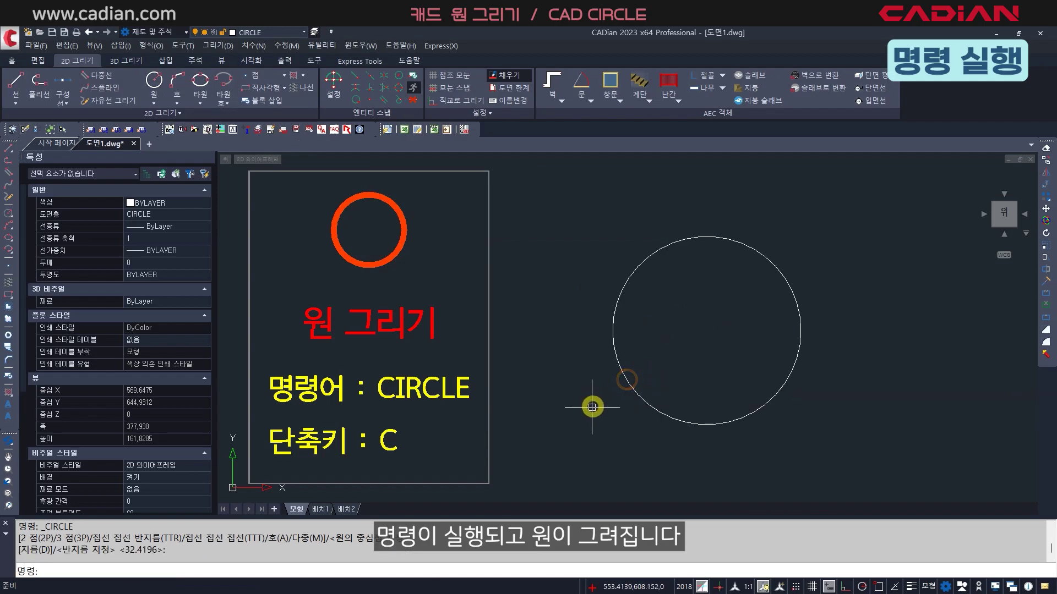
pyautogui.hotkey('ctrl', 'z')
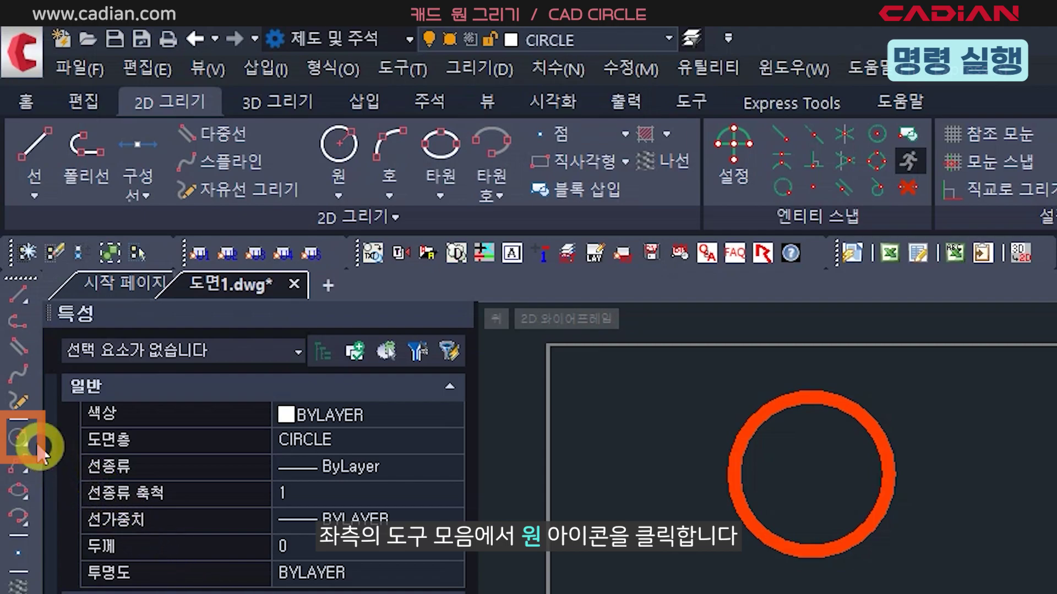
# - Draw a circle from the Draw toolbar's Circle icon with a picked centre and radius
pyautogui.click(21, 437)
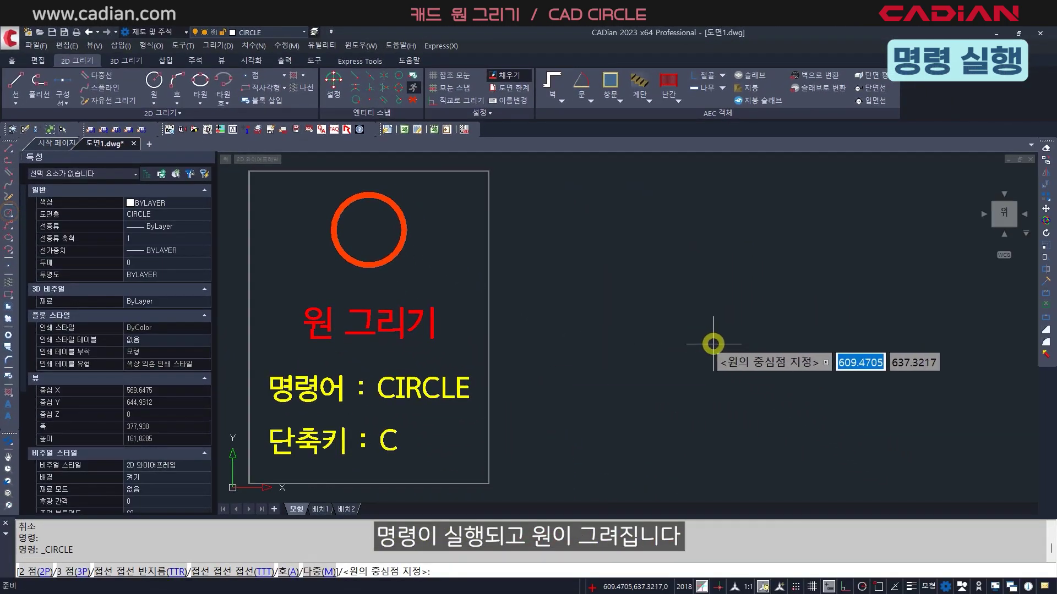
pyautogui.click(713, 344)
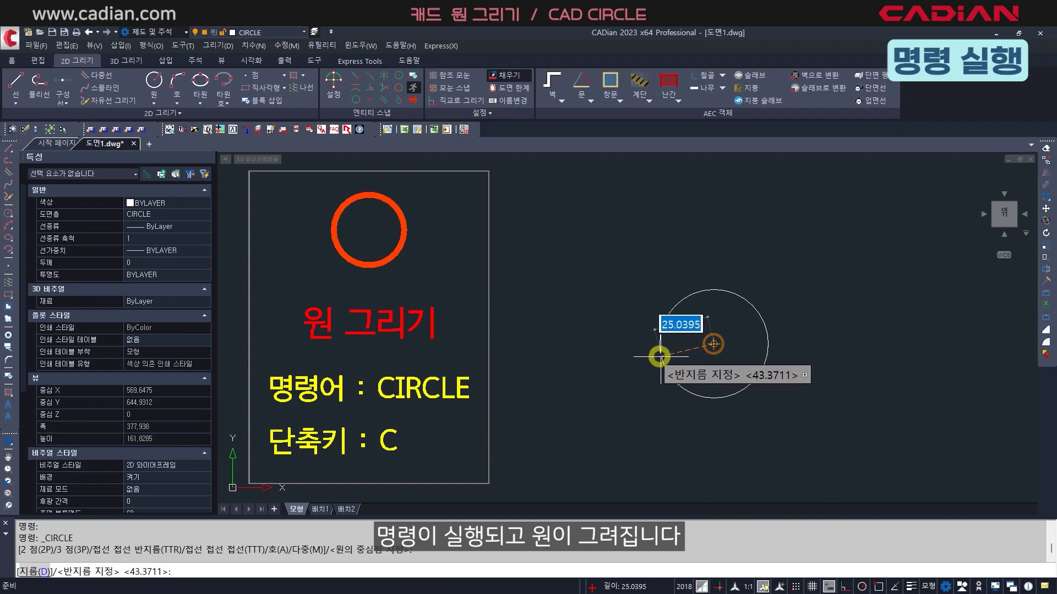
pyautogui.click(658, 355)
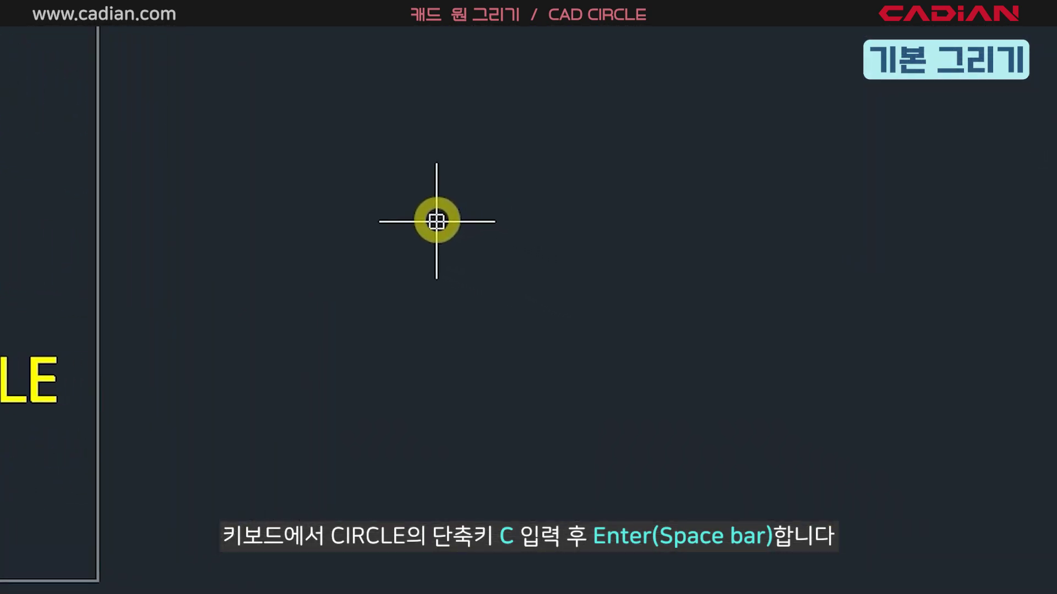
# - Start the CIRCLE command with the alias C, ready for a centre point
pyautogui.write('c')
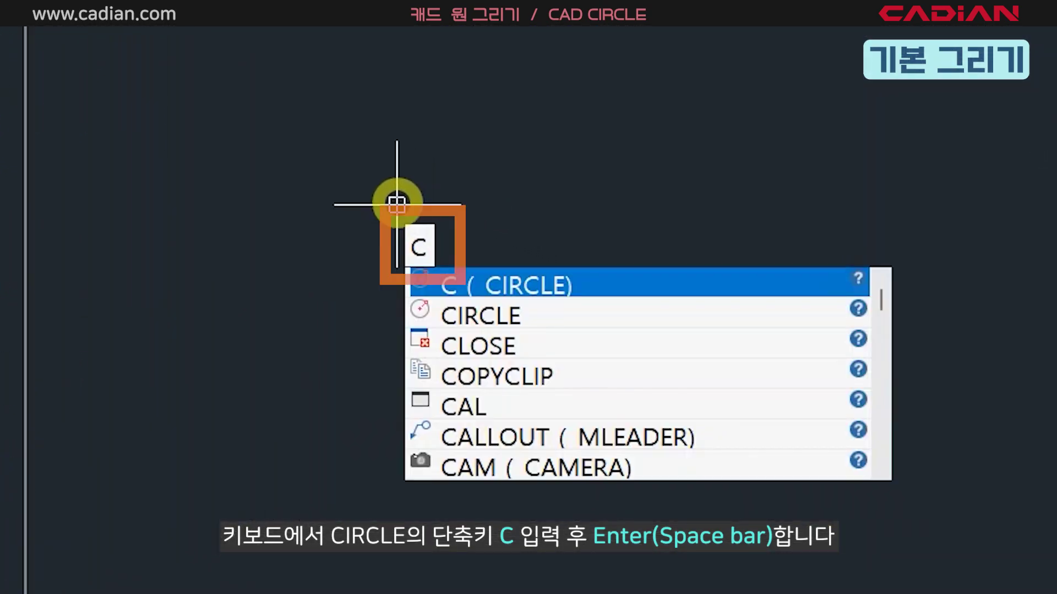
pyautogui.press('Return')
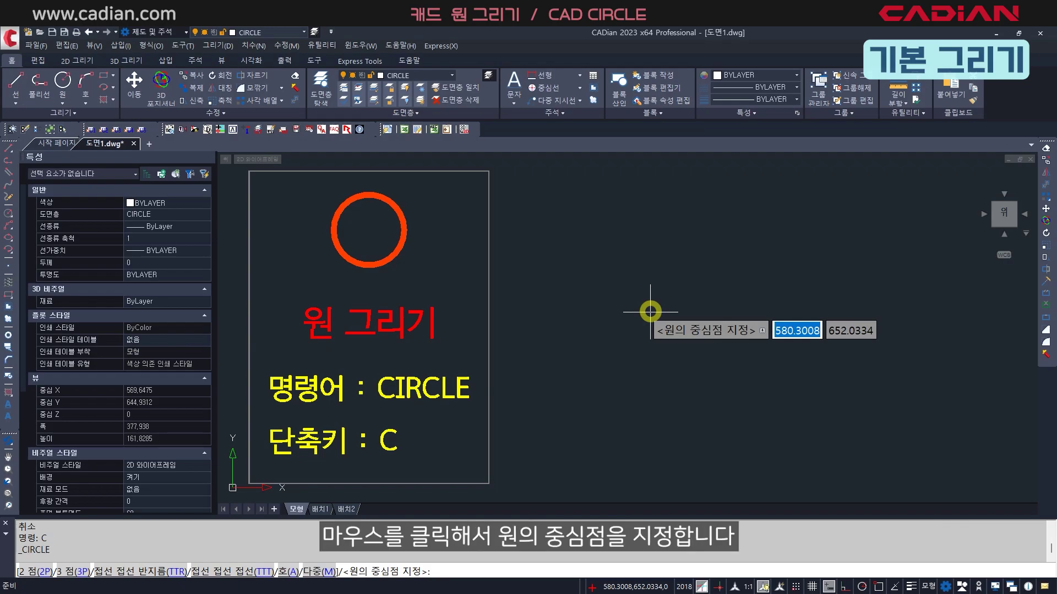
# - Complete the large circle by picking its centre and a radius point
pyautogui.click(685, 330)
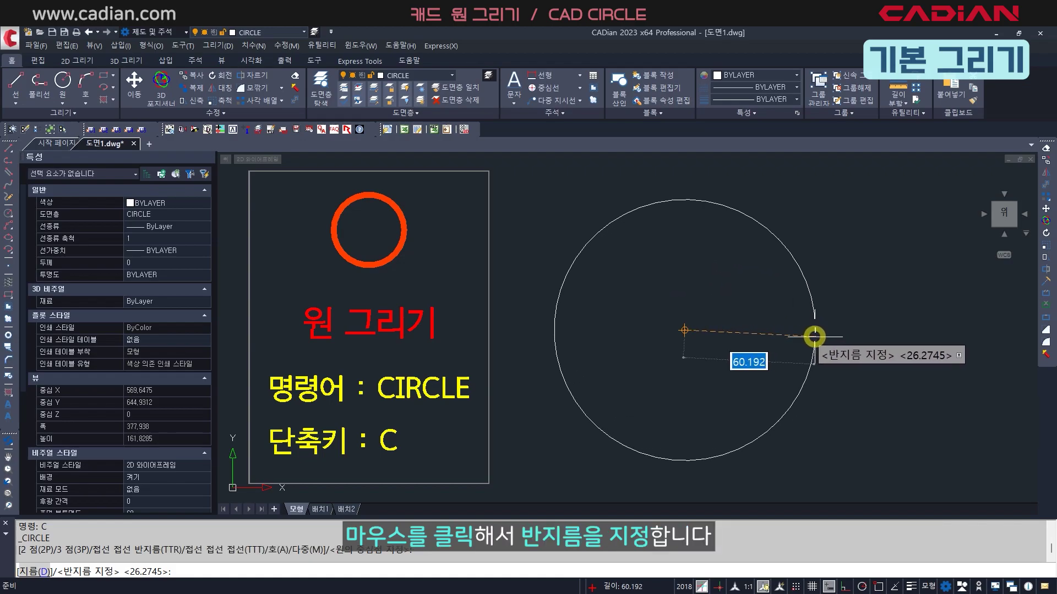
pyautogui.click(814, 337)
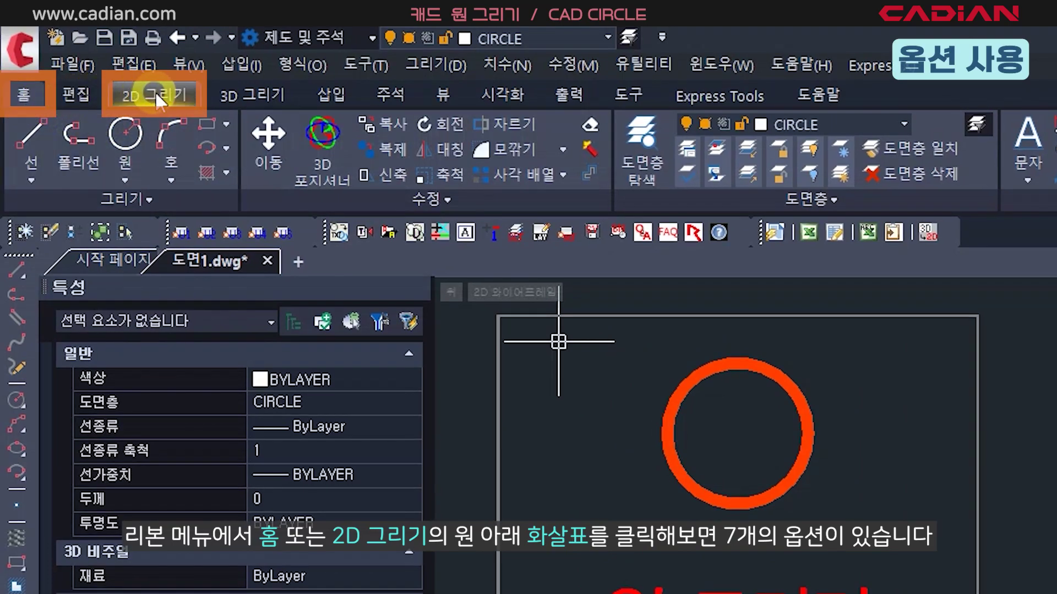
# - Start the 중심-지름 (Center, Diameter) circle option from the 원 dropdown
pyautogui.click(126, 180)
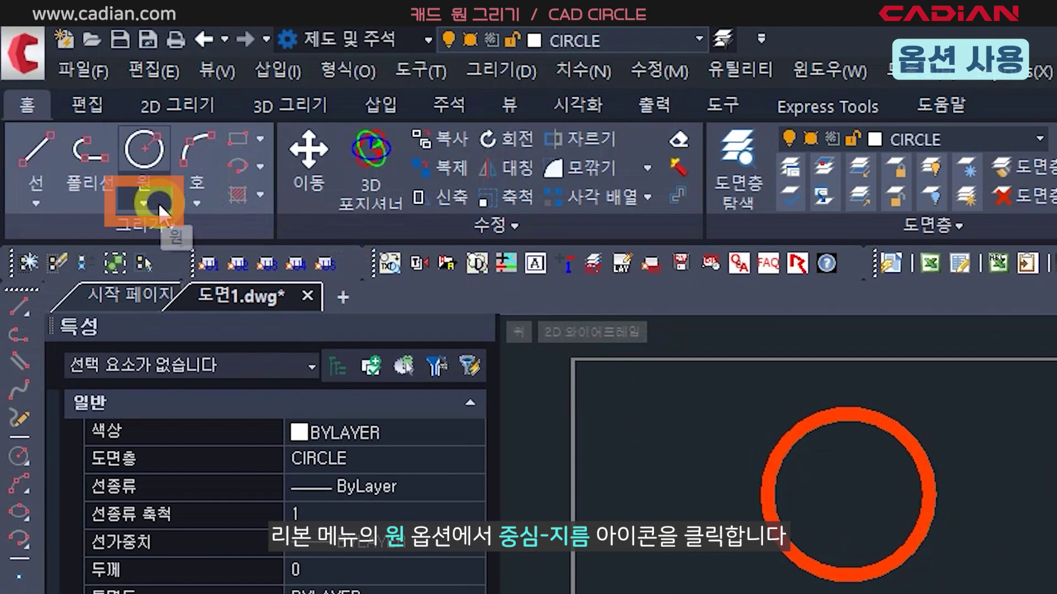
pyautogui.click(68, 103)
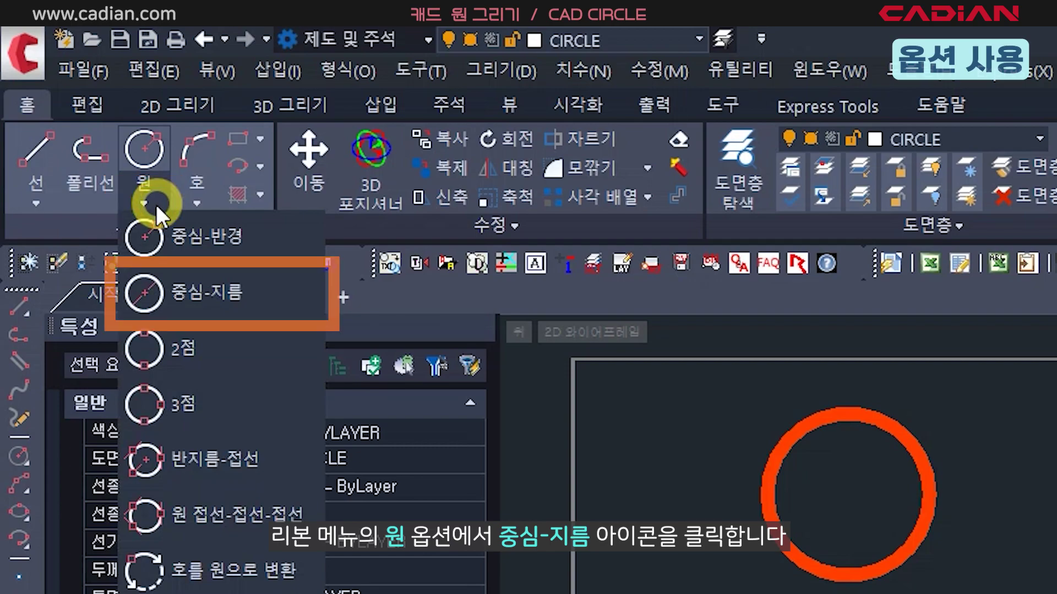
pyautogui.click(286, 295)
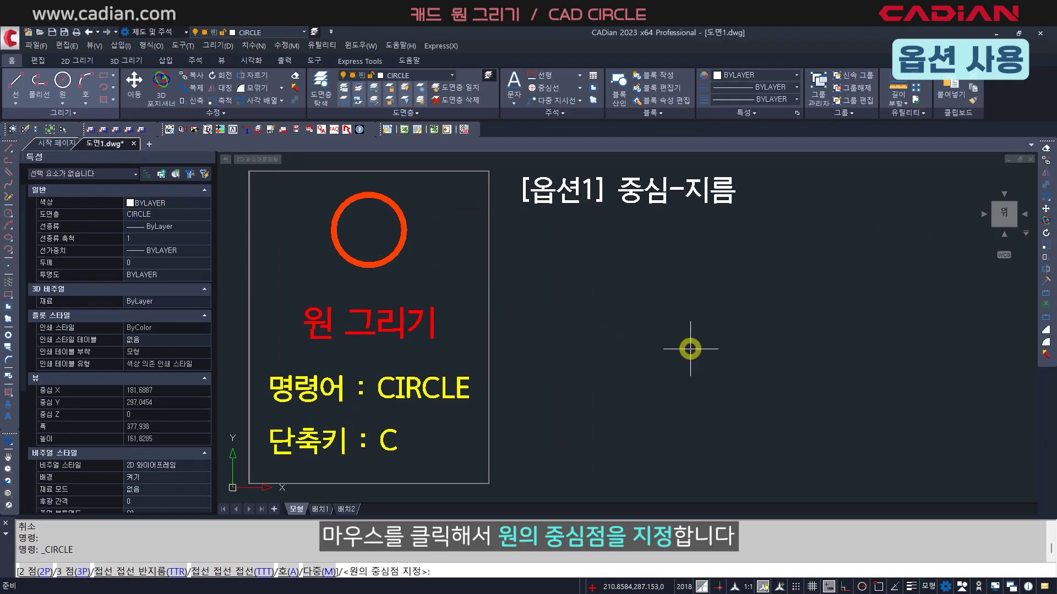
# - Place a circle right of the title sheet with a diameter of 60
pyautogui.click(690, 349)
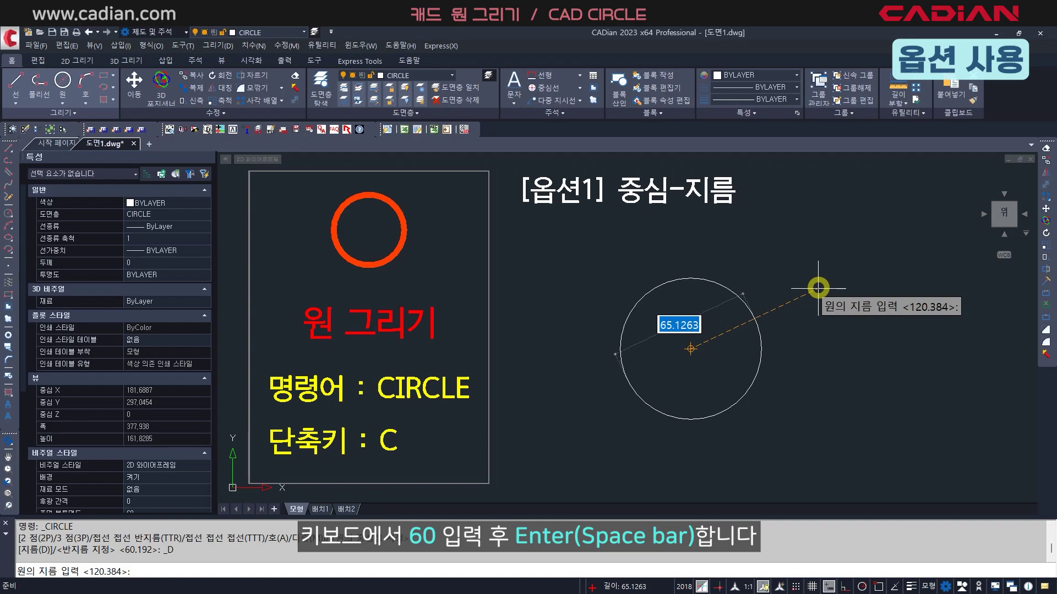
pyautogui.write('60')
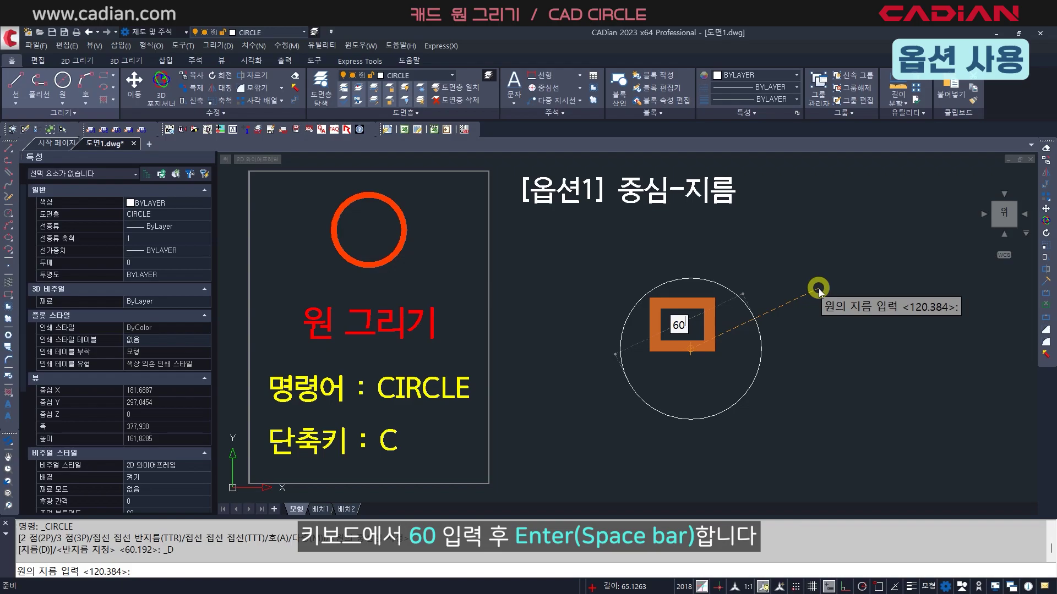
pyautogui.press('Return')
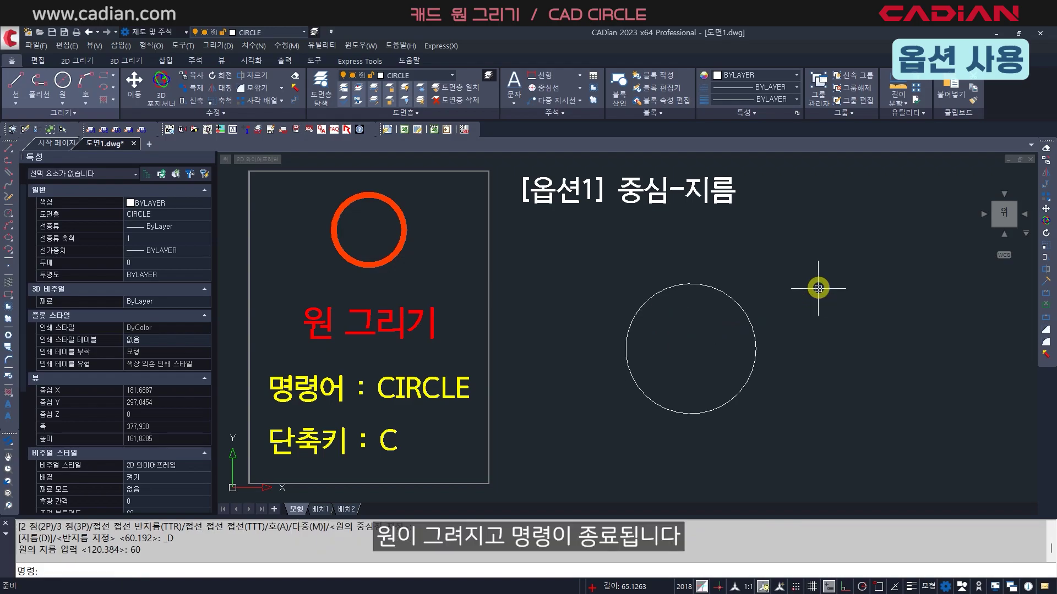
# - Select the new circle and check that its 지름 value in Properties is 60
pyautogui.click(710, 289)
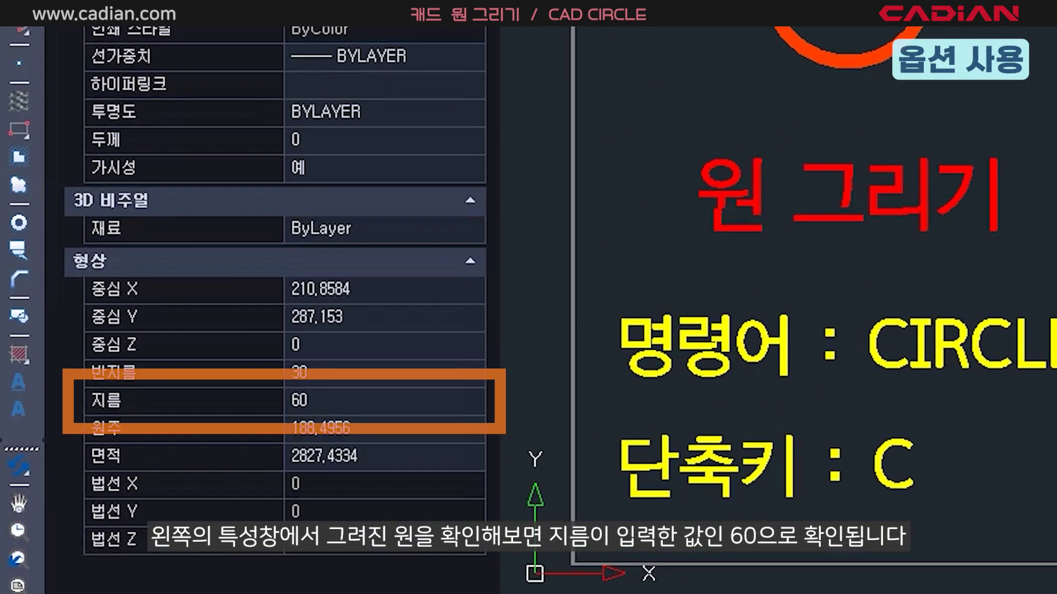
pyautogui.click(461, 397)
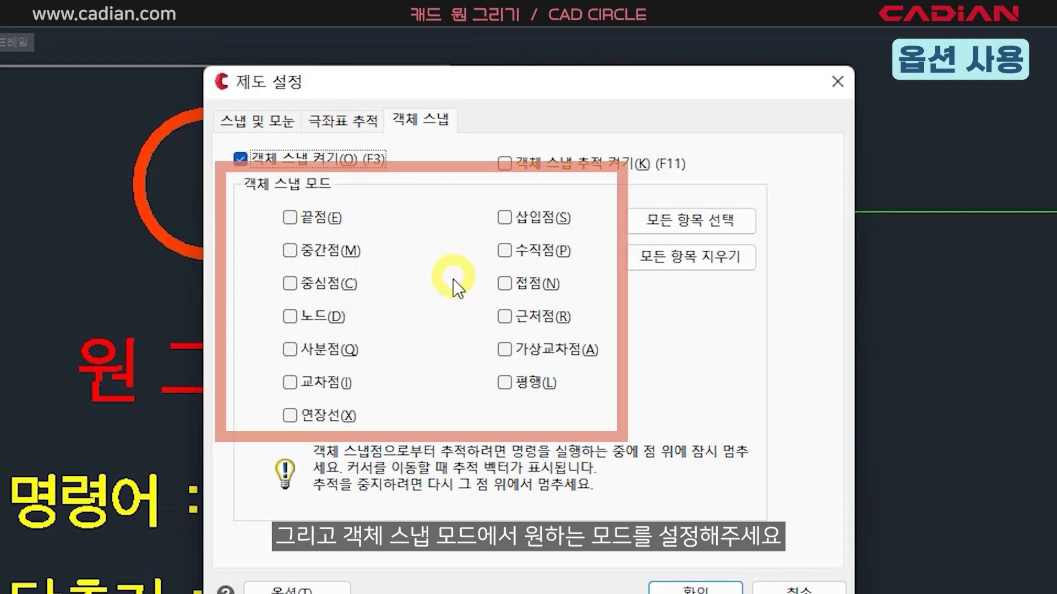
# - Enable 끝점, 중간점 and 중심점 object snaps and confirm the settings
pyautogui.click(321, 219)
pyautogui.click(335, 250)
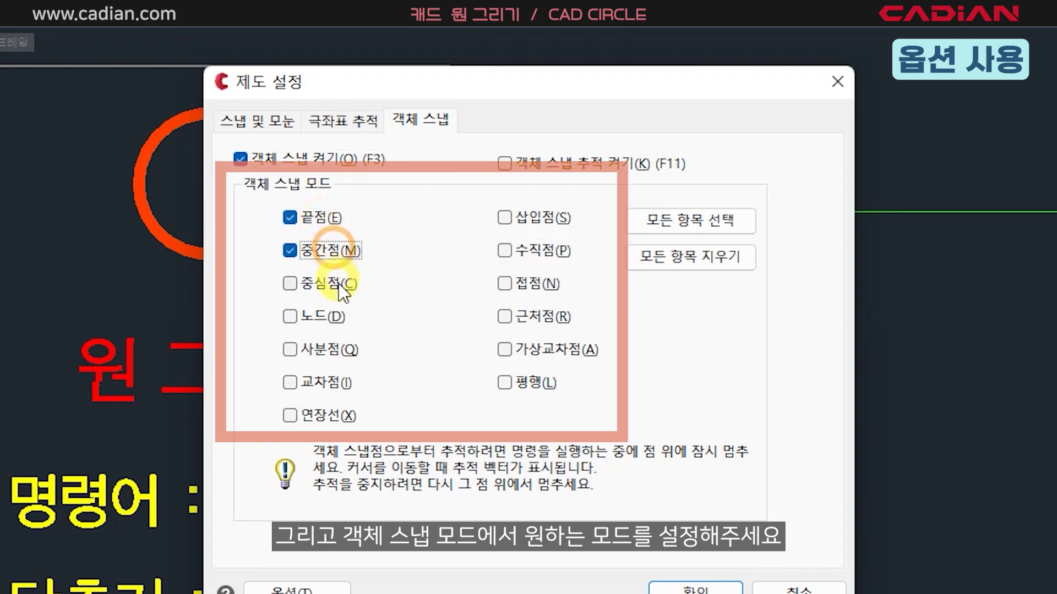
pyautogui.click(338, 283)
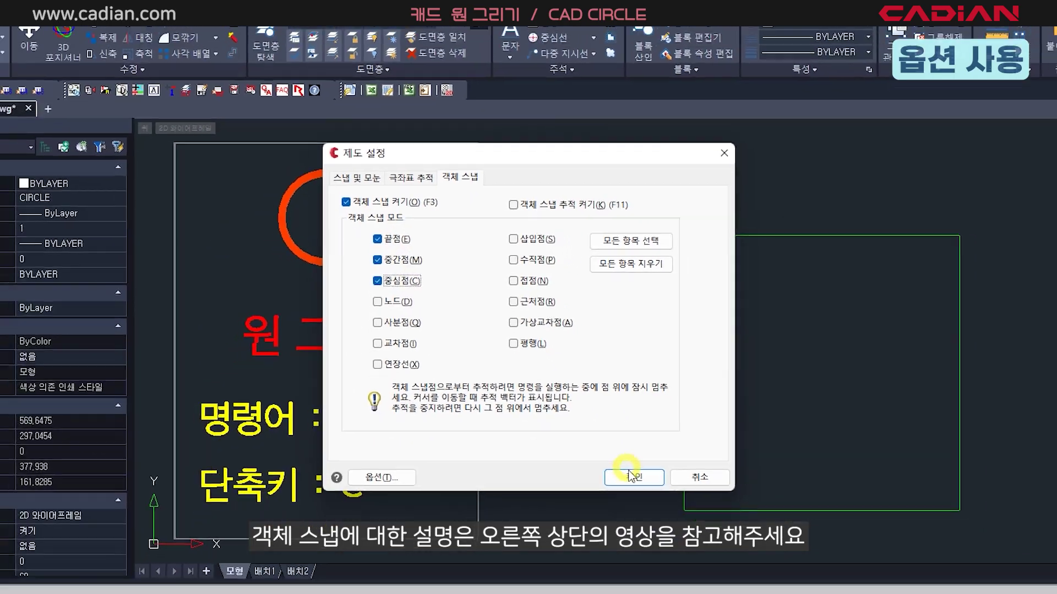
pyautogui.click(695, 588)
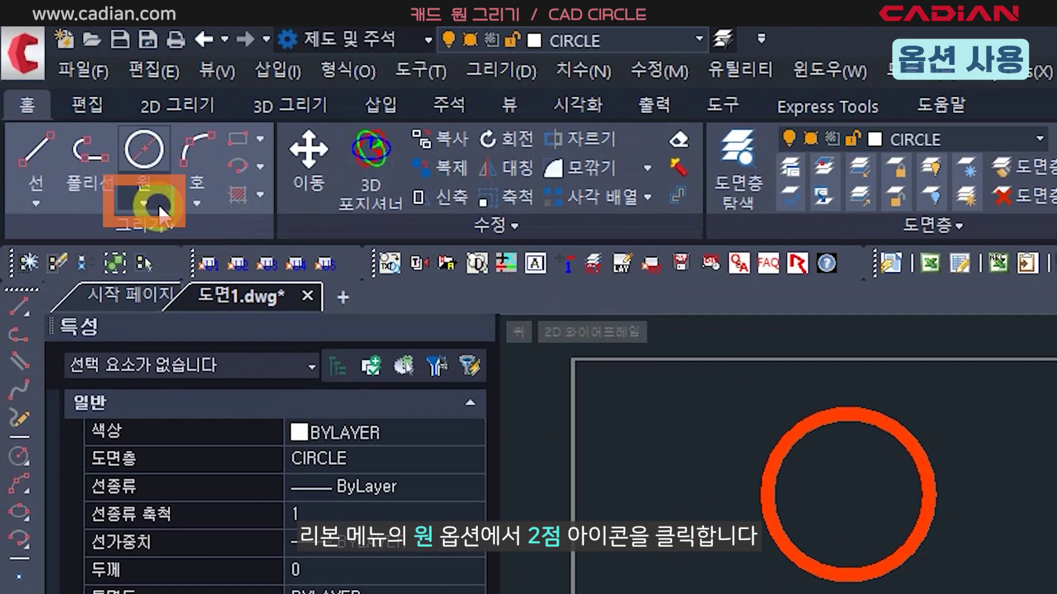
# - Start the 2점 (two-point) circle option from the 원 dropdown
pyautogui.click(158, 204)
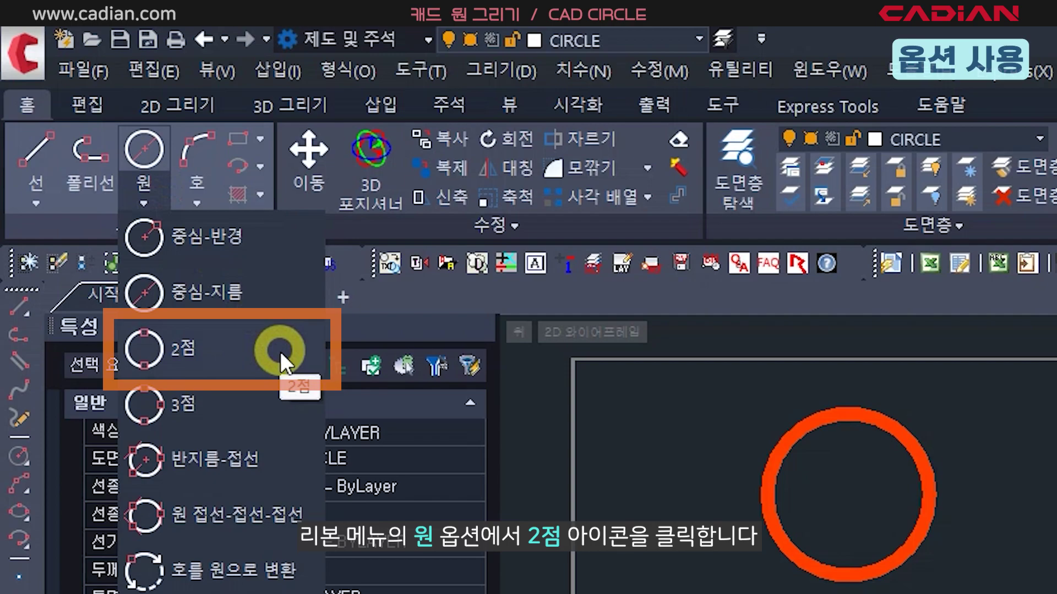
pyautogui.click(280, 352)
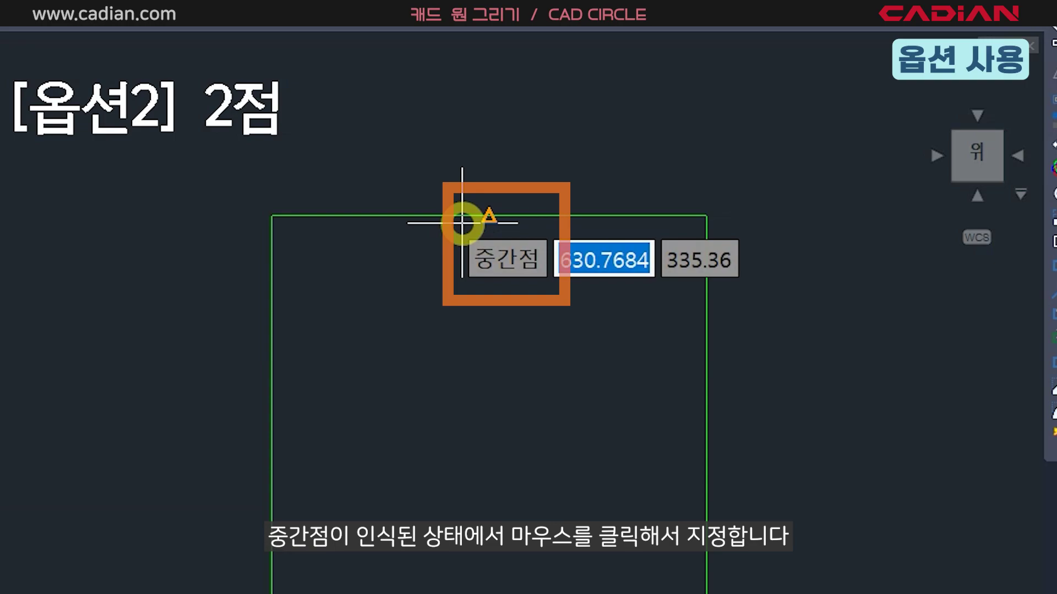
# - Draw a 2-point circle from the square's top midpoint to its bottom midpoint
pyautogui.click(462, 223)
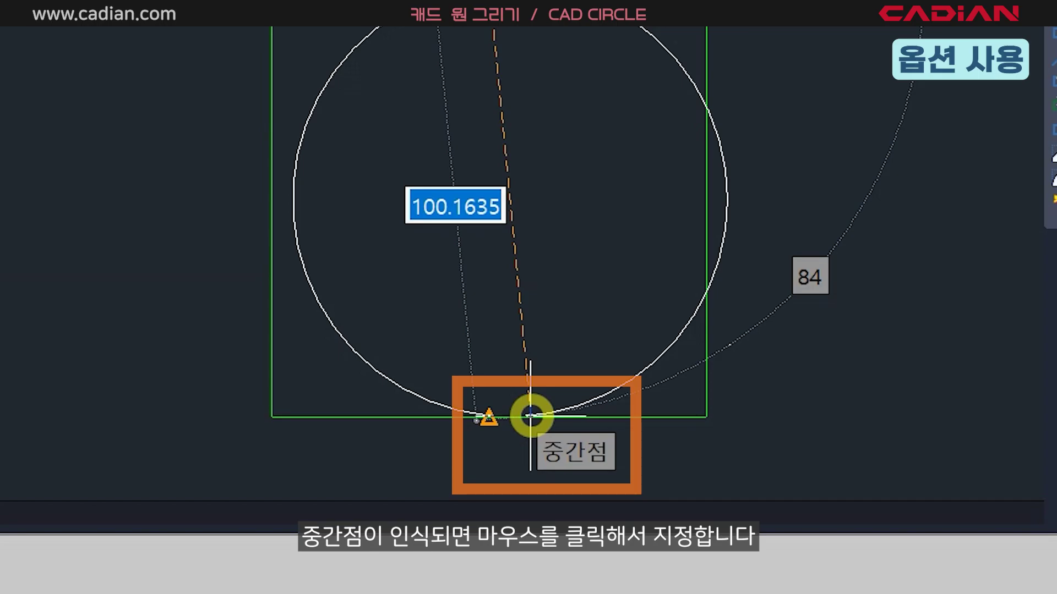
pyautogui.click(530, 417)
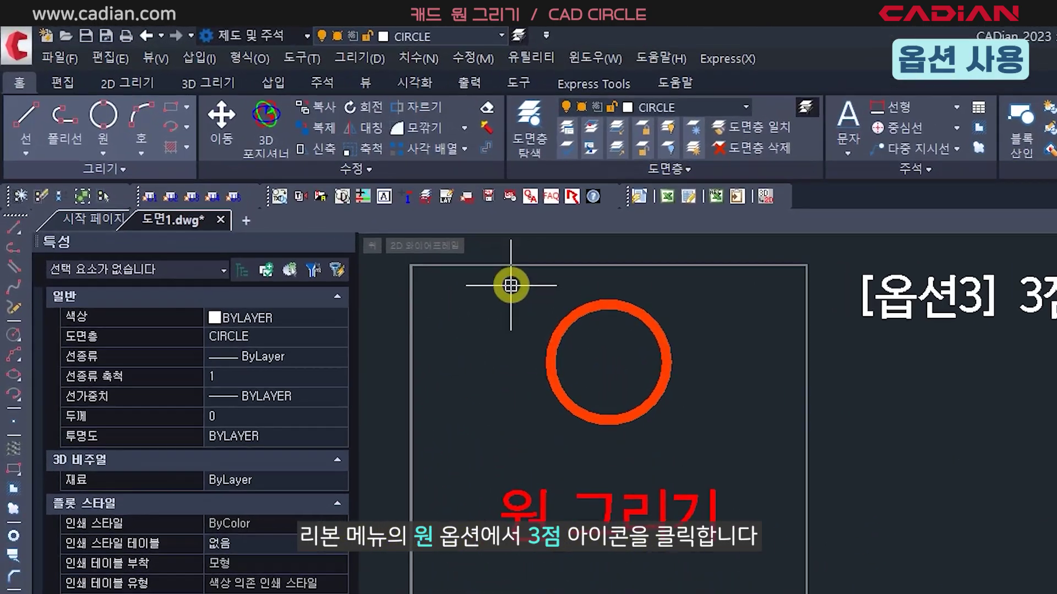
# - Draw a 3-point circle through the upper, left and right line endpoints
pyautogui.click(158, 204)
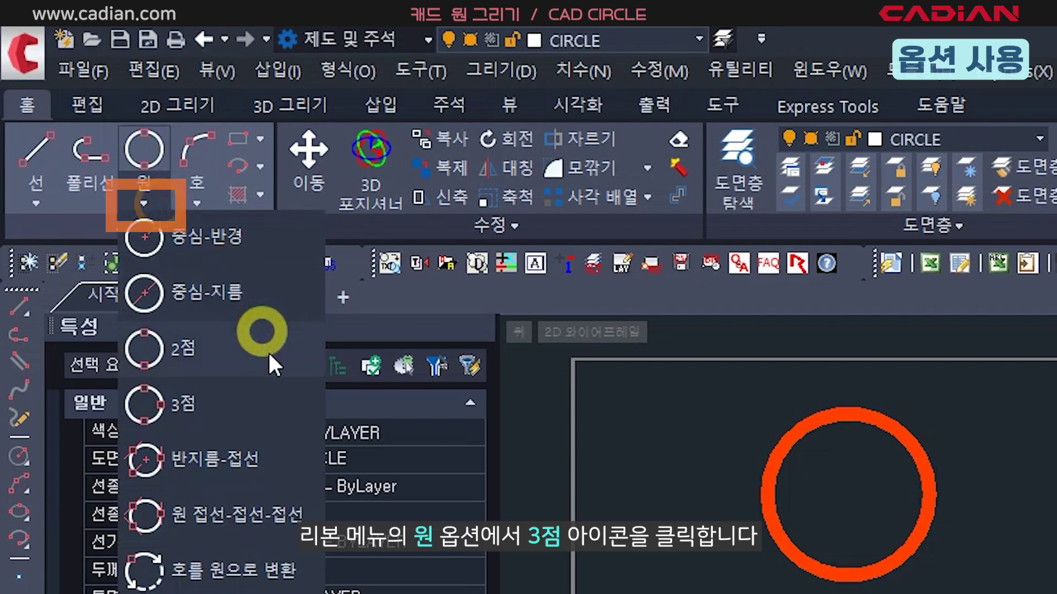
pyautogui.click(280, 401)
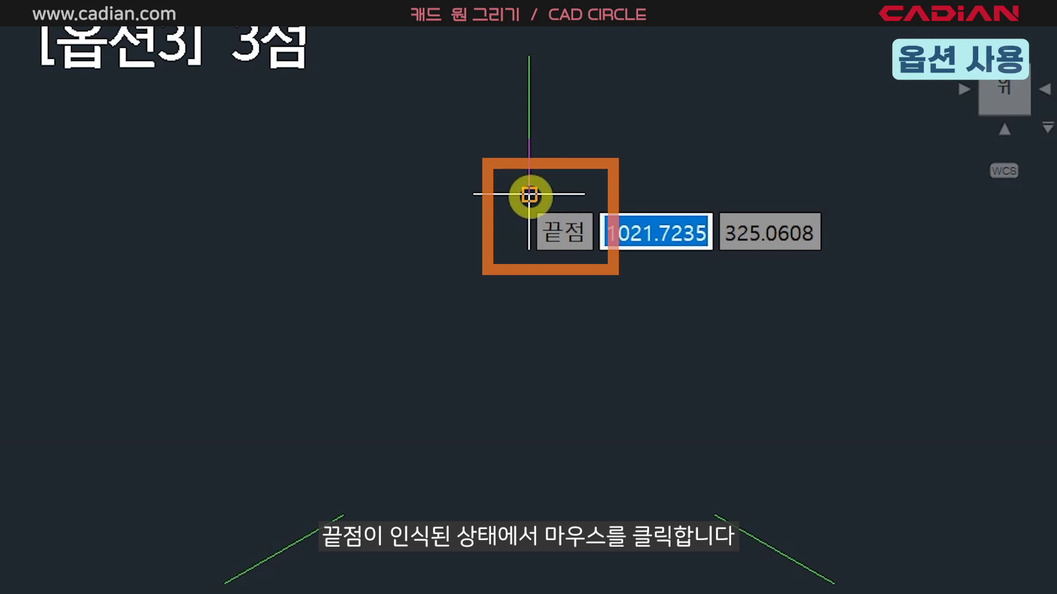
pyautogui.click(529, 195)
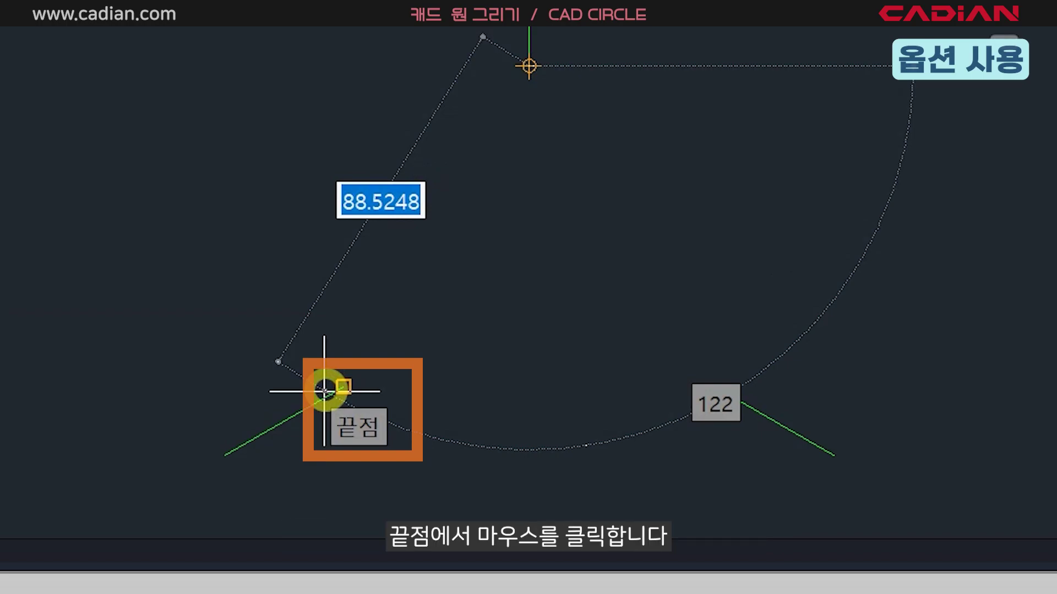
pyautogui.click(325, 391)
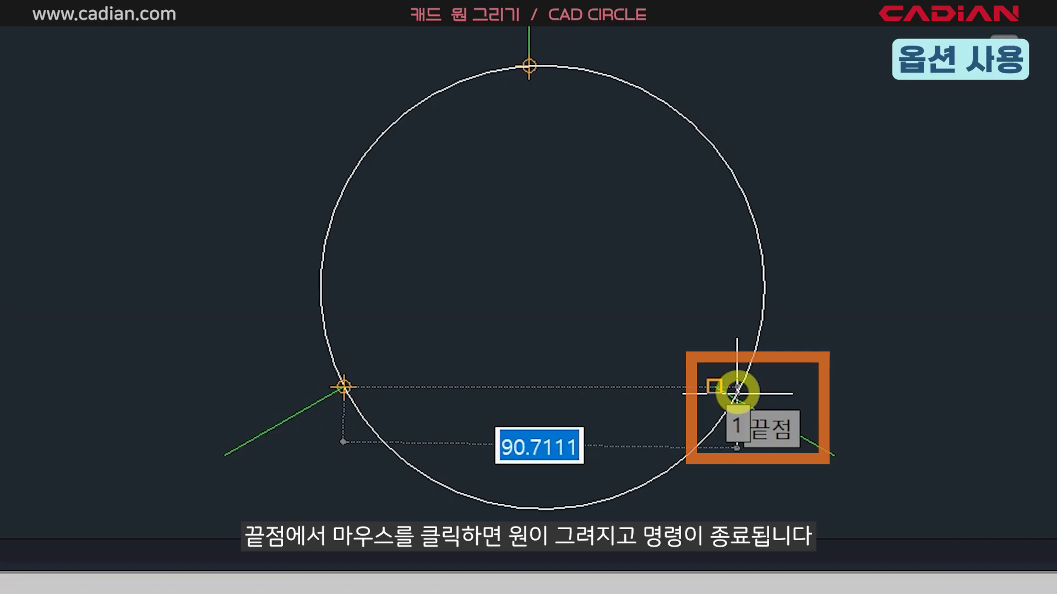
pyautogui.click(737, 392)
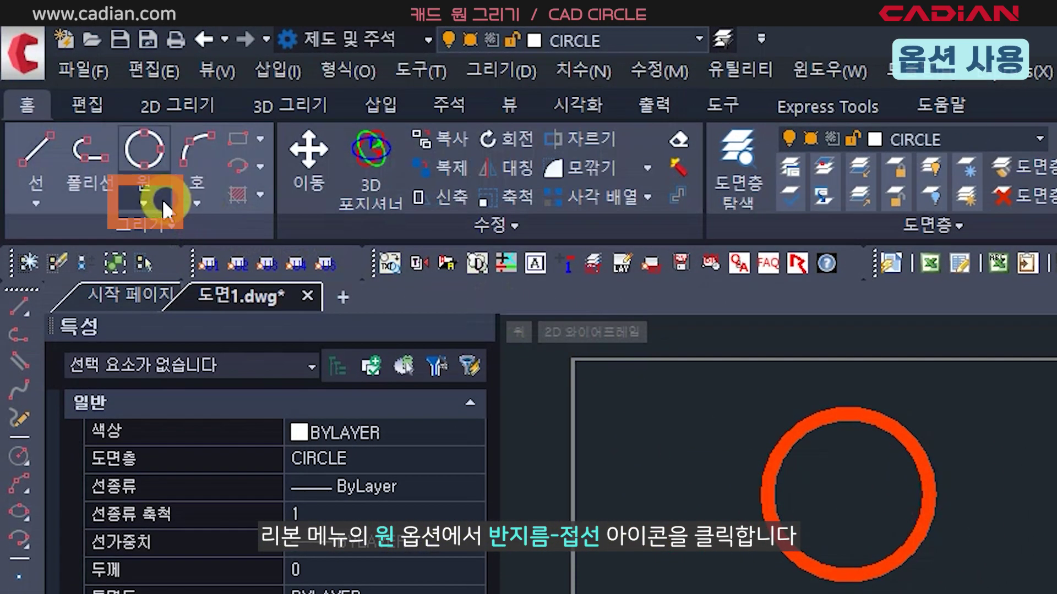
# - Draw a tangent-tangent-radius circle of radius 40 touching the square's top and left sides
pyautogui.click(158, 200)
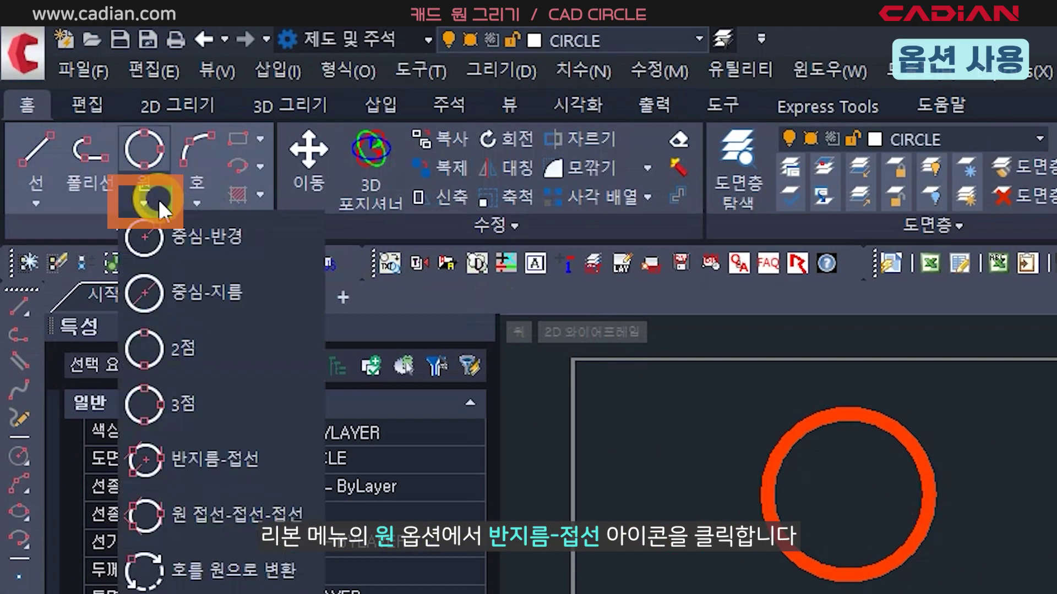
pyautogui.click(303, 465)
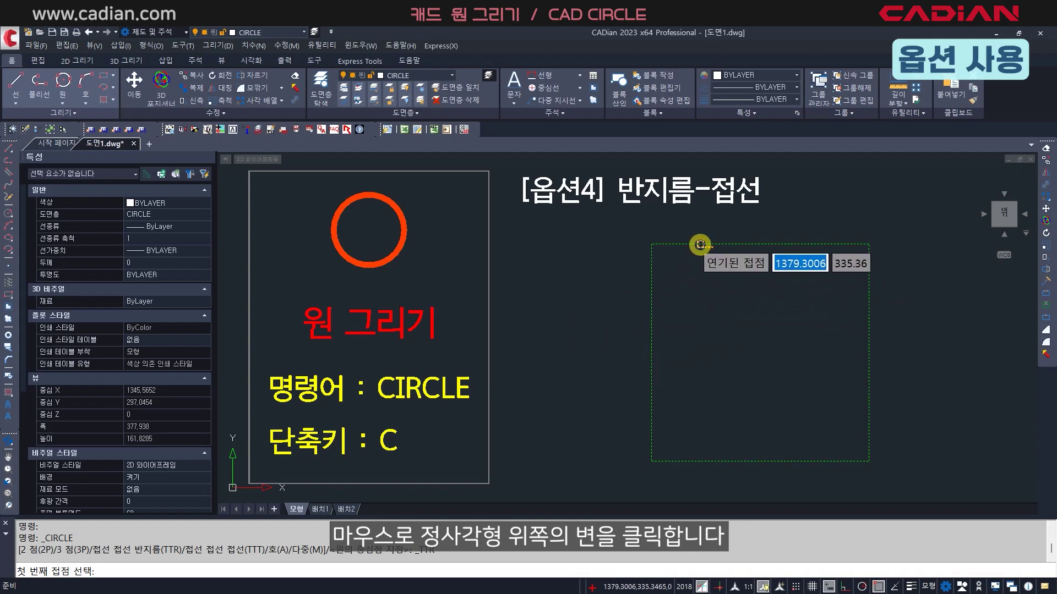
pyautogui.click(700, 244)
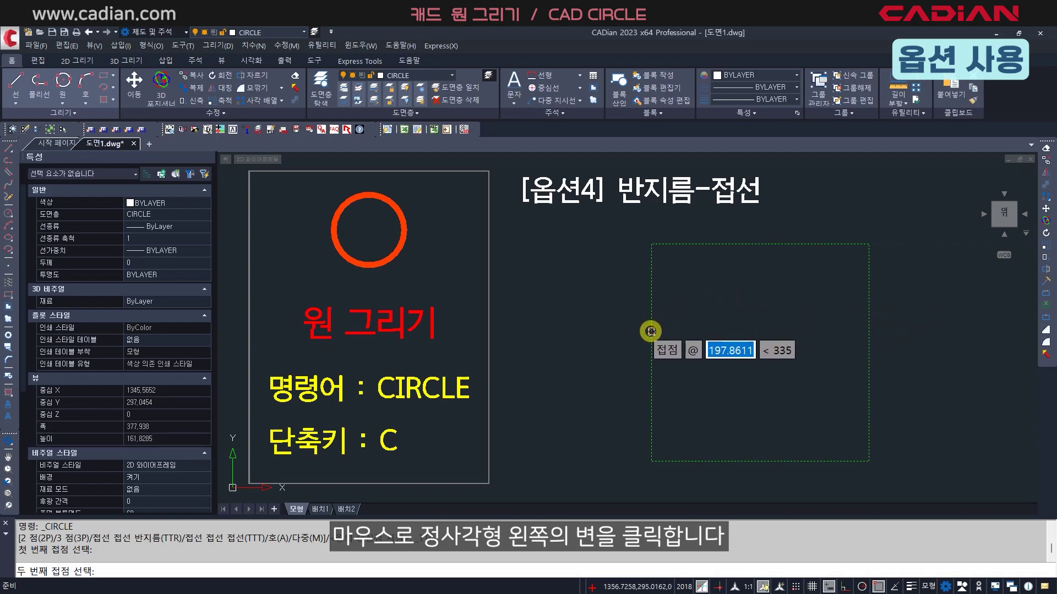
pyautogui.click(650, 331)
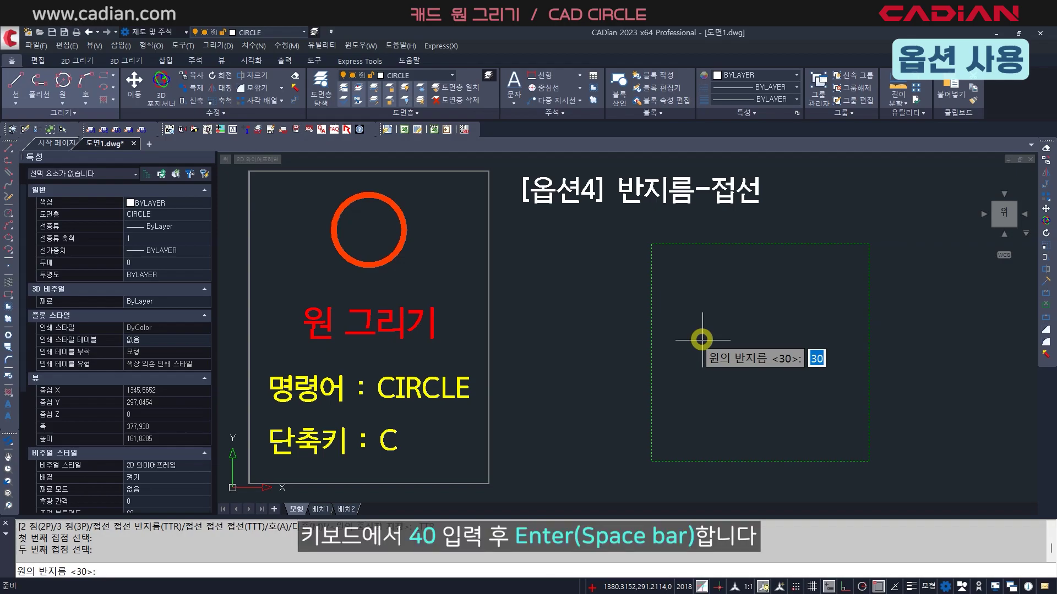
pyautogui.write('40')
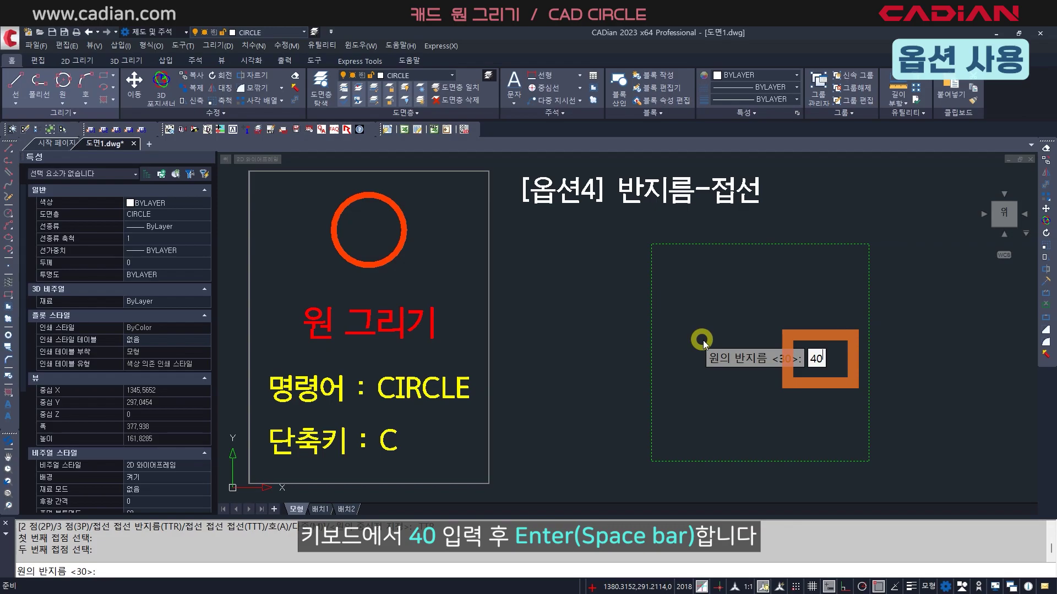
pyautogui.press('Return')
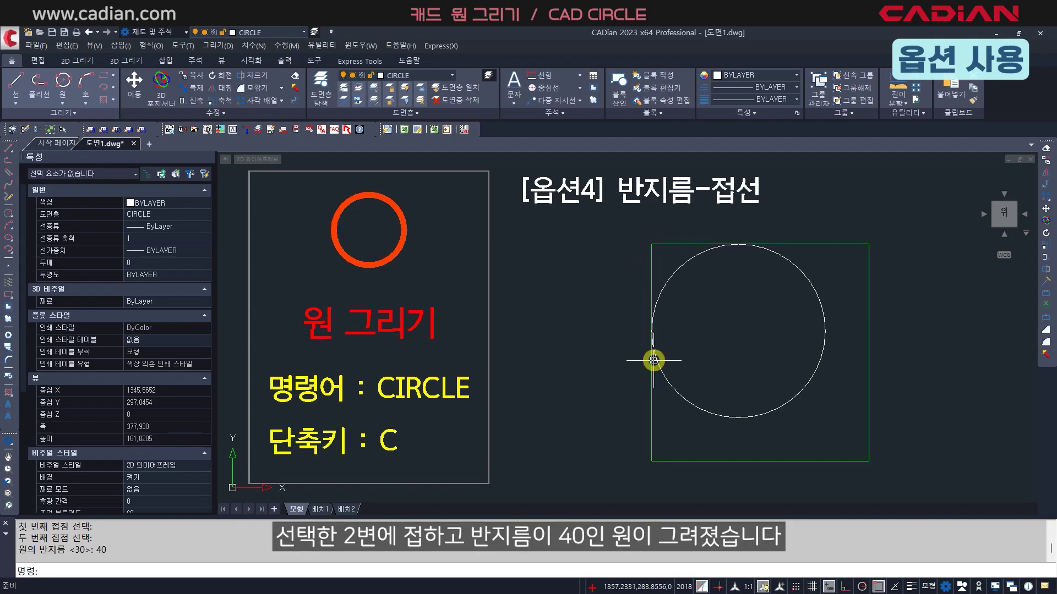
pyautogui.click(684, 396)
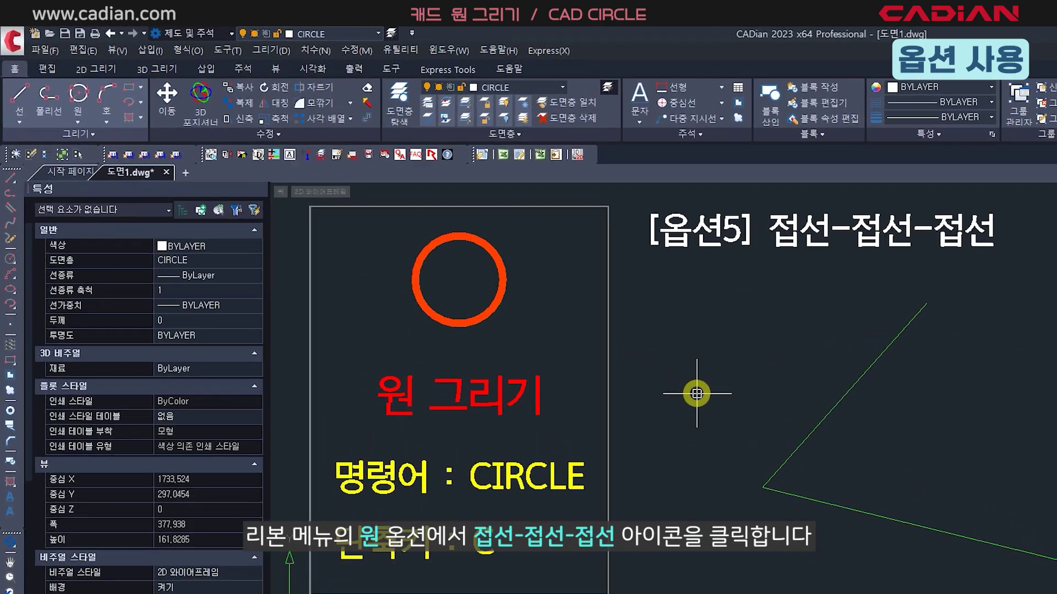
# - Draw a tangent-tangent-tangent circle touching the triangle's left, bottom and right sides
pyautogui.click(140, 186)
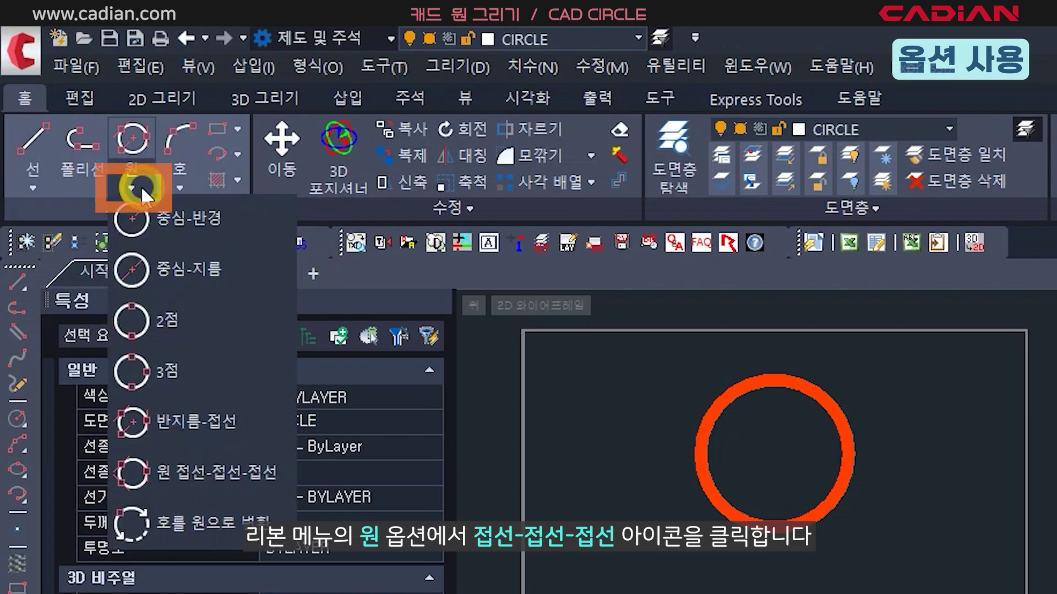
pyautogui.click(281, 463)
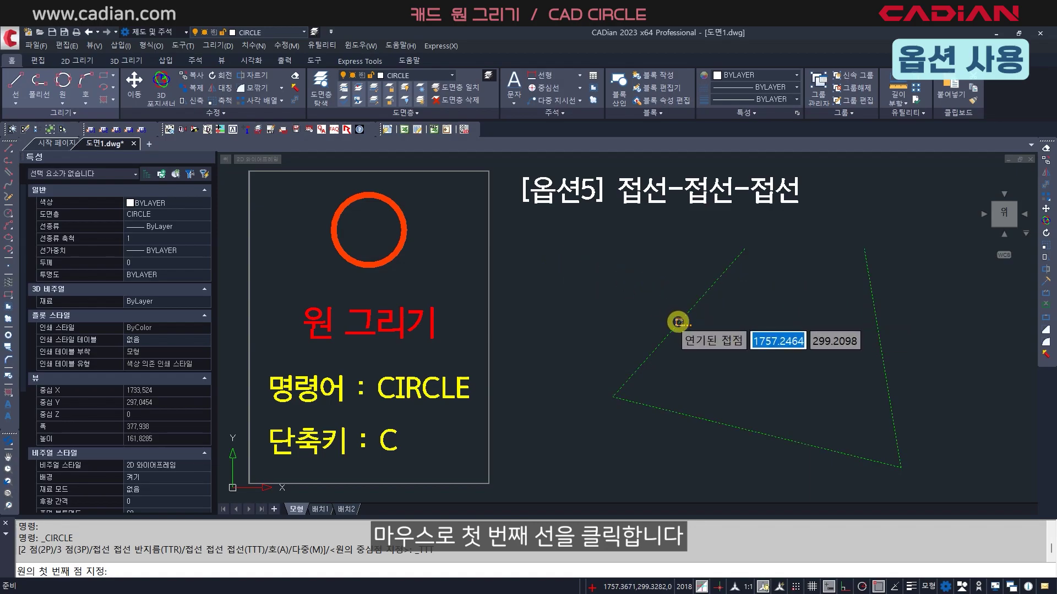
pyautogui.click(678, 322)
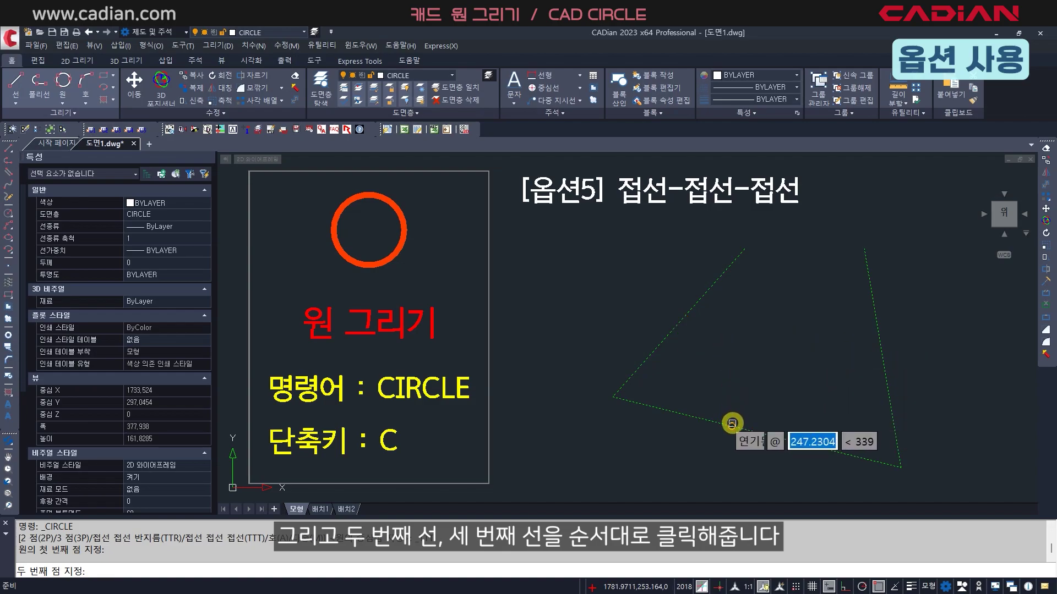
pyautogui.click(733, 425)
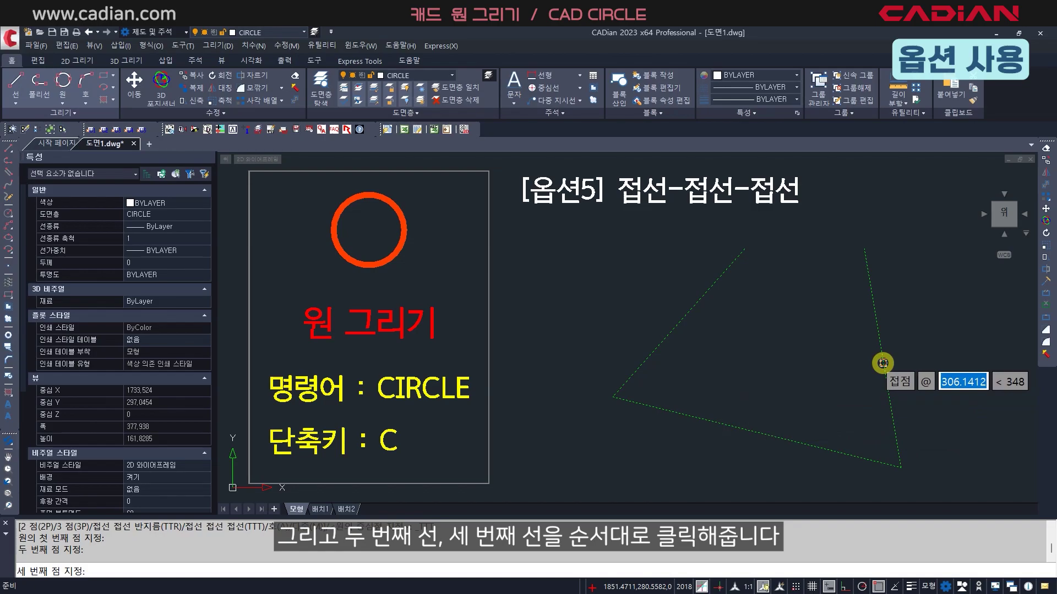
pyautogui.click(883, 363)
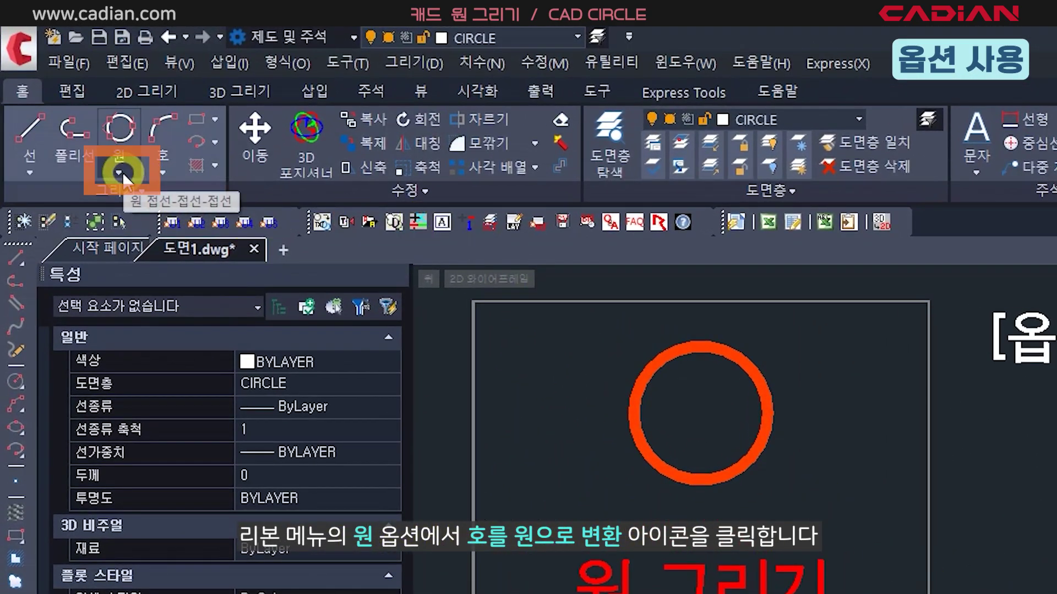
# - Close the white arc on the right into a full circle with Arc to Circle
pyautogui.click(124, 175)
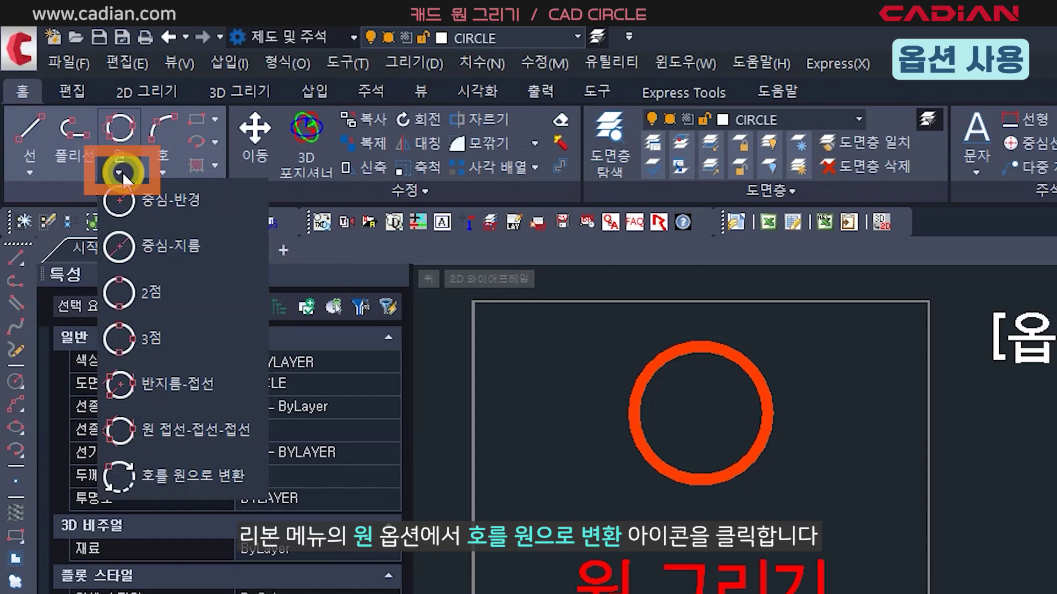
pyautogui.click(262, 488)
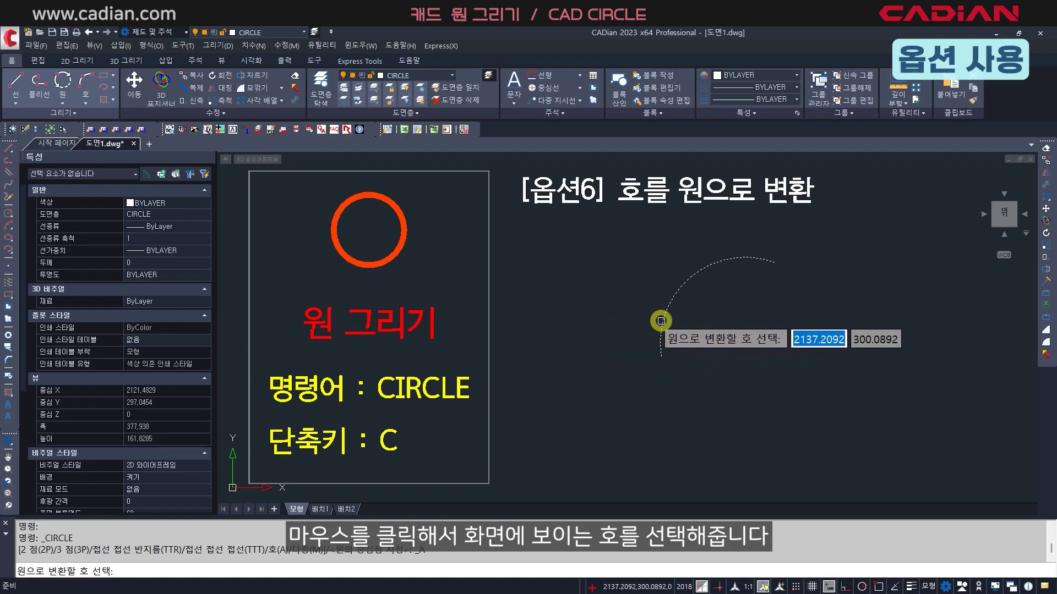
pyautogui.click(660, 321)
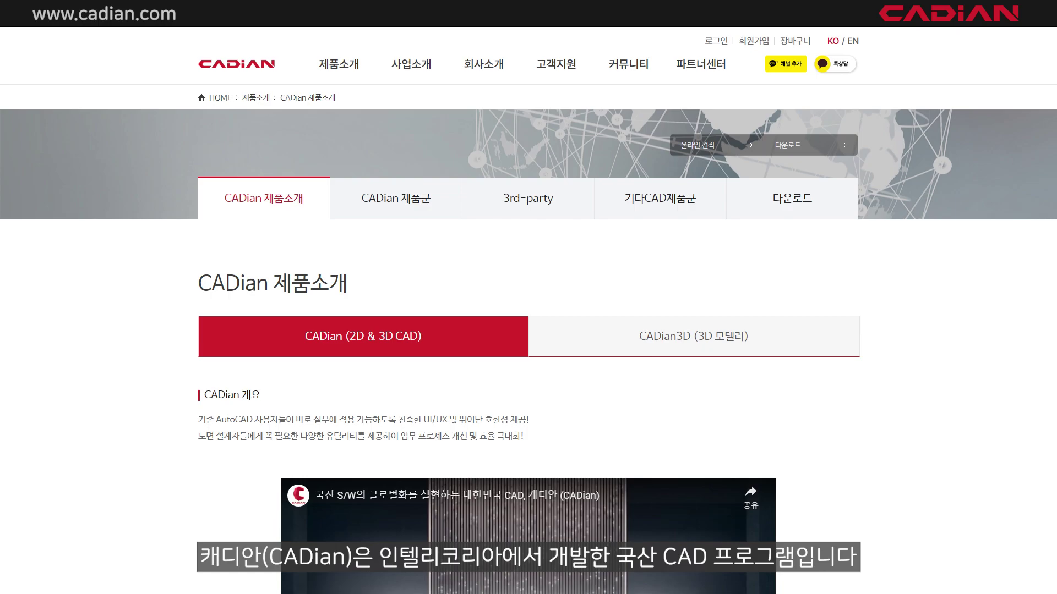
# - Scroll the CADian product page down to the feature list and AutoCAD comparison table
pyautogui.scroll(-1, 528, 308)
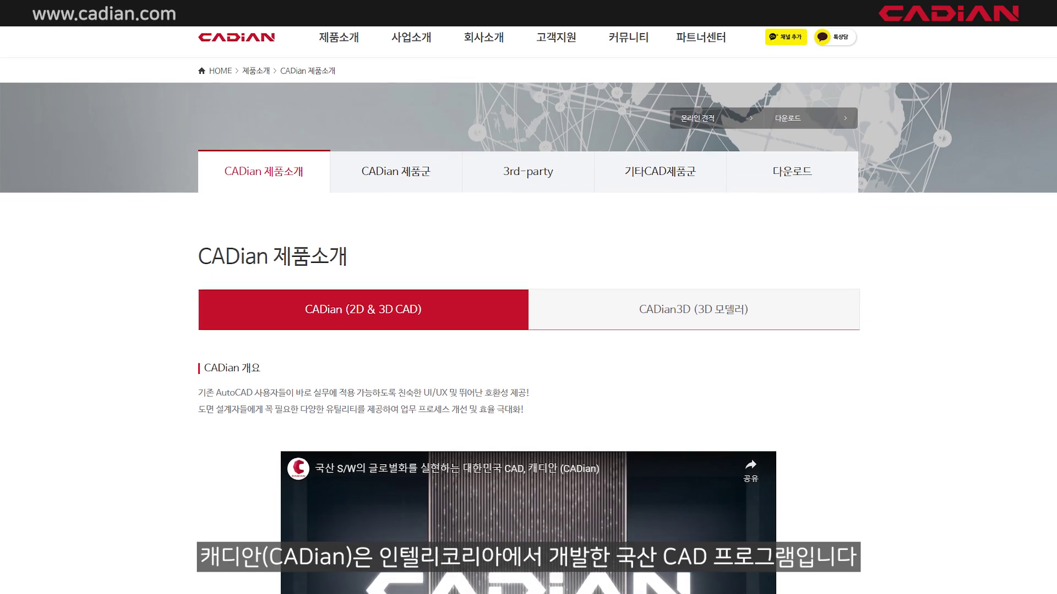
pyautogui.scroll(-1, 528, 308)
pyautogui.scroll(-1, 528, 308)
pyautogui.scroll(-1, 529, 308)
pyautogui.scroll(-1, 528, 308)
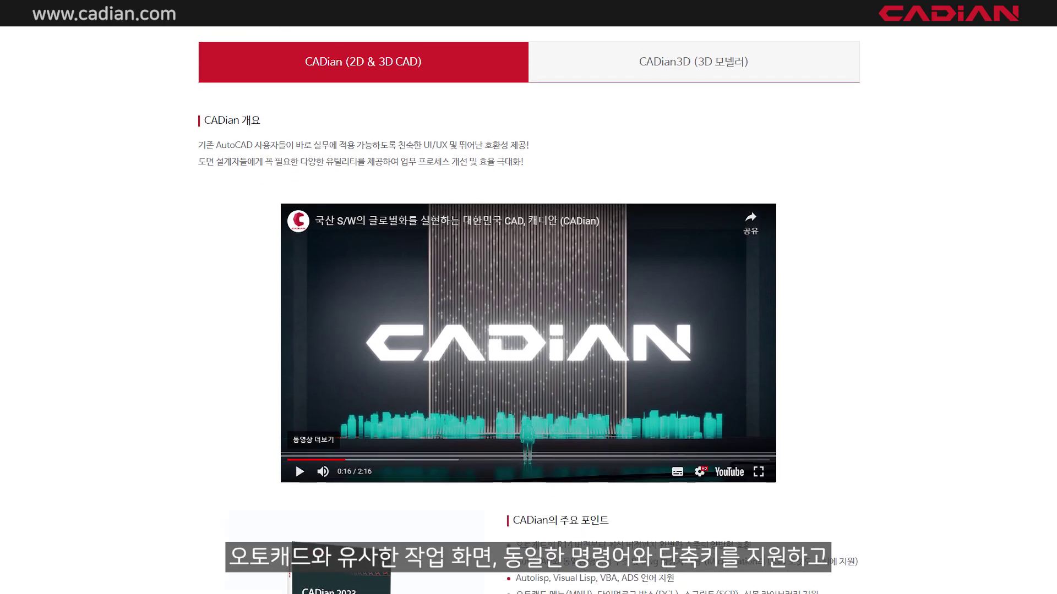
pyautogui.scroll(-1, 528, 308)
pyautogui.scroll(-1, 528, 309)
pyautogui.scroll(-1, 528, 309)
pyautogui.scroll(-1, 528, 308)
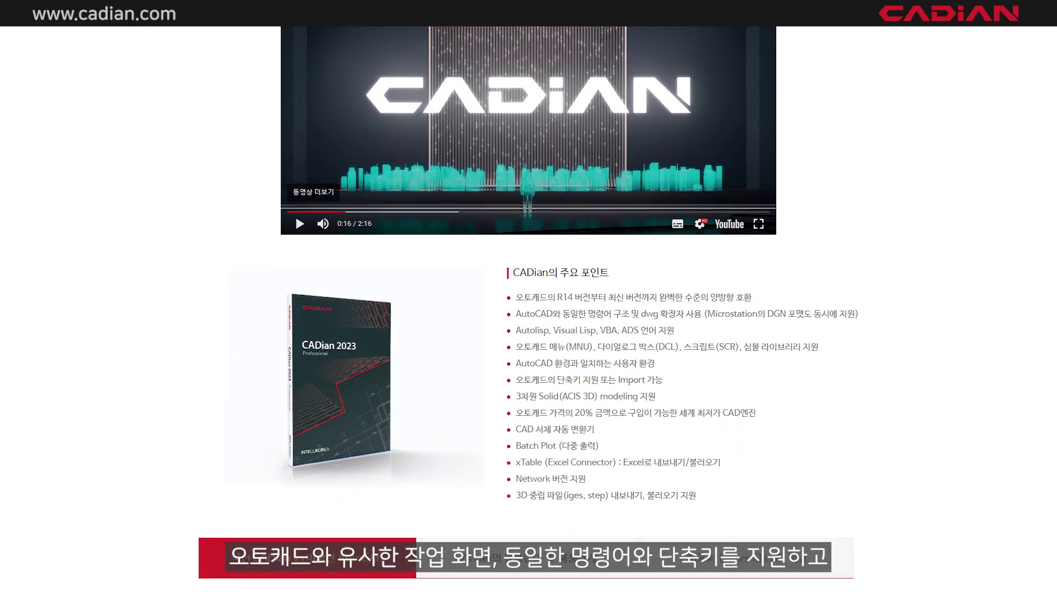
pyautogui.scroll(-1, 528, 308)
pyautogui.scroll(-1, 528, 308)
pyautogui.scroll(-1, 528, 308)
pyautogui.scroll(-1, 529, 308)
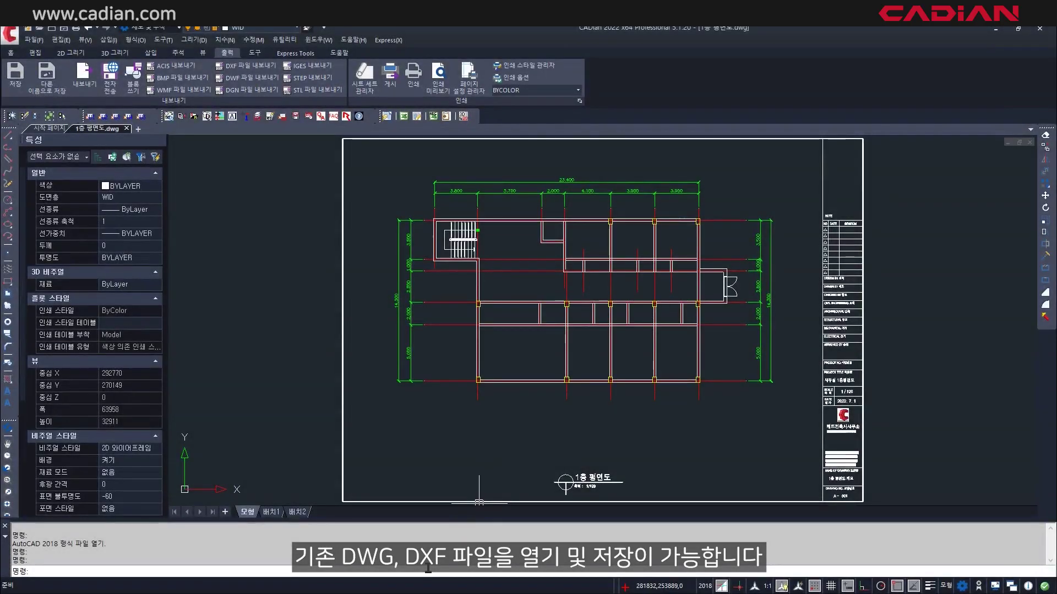
# - Add a 7,900 linear dimension below the left bay of the floor plan
pyautogui.write('NEAR')
pyautogui.press('Return')
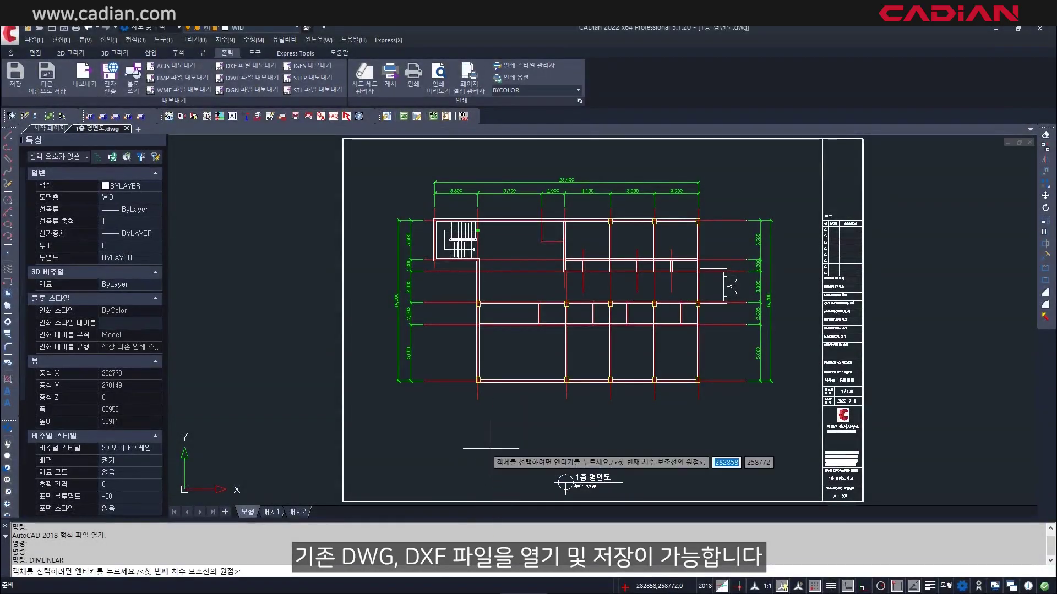
pyautogui.click(478, 400)
pyautogui.click(567, 379)
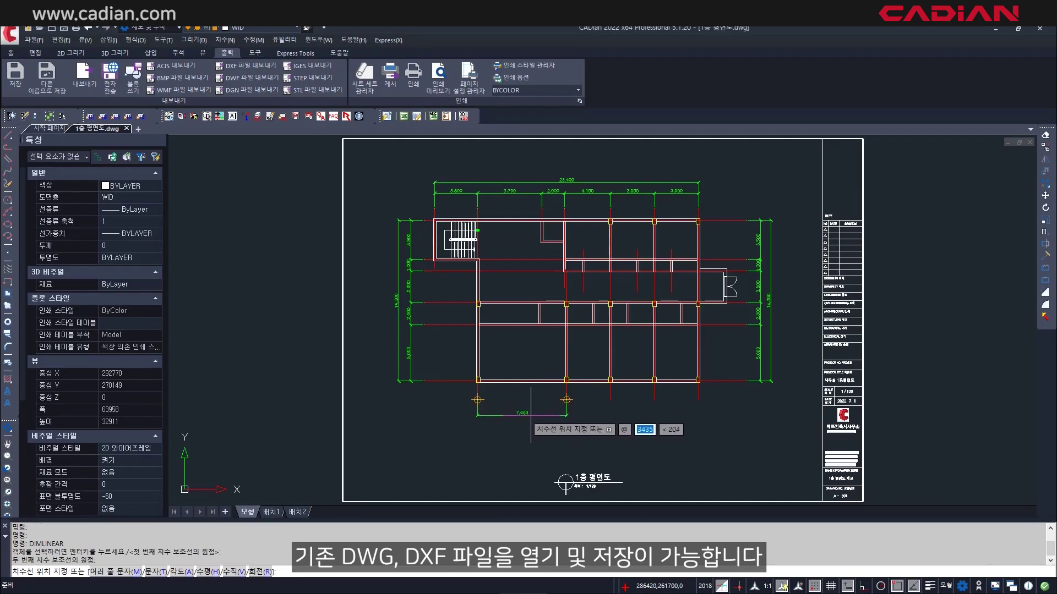
pyautogui.click(536, 412)
# - Continue the dimension chain with three 3,900 bays to the right column using DIMCON
pyautogui.write('DIMCON')
pyautogui.press('Return')
pyautogui.click(610, 385)
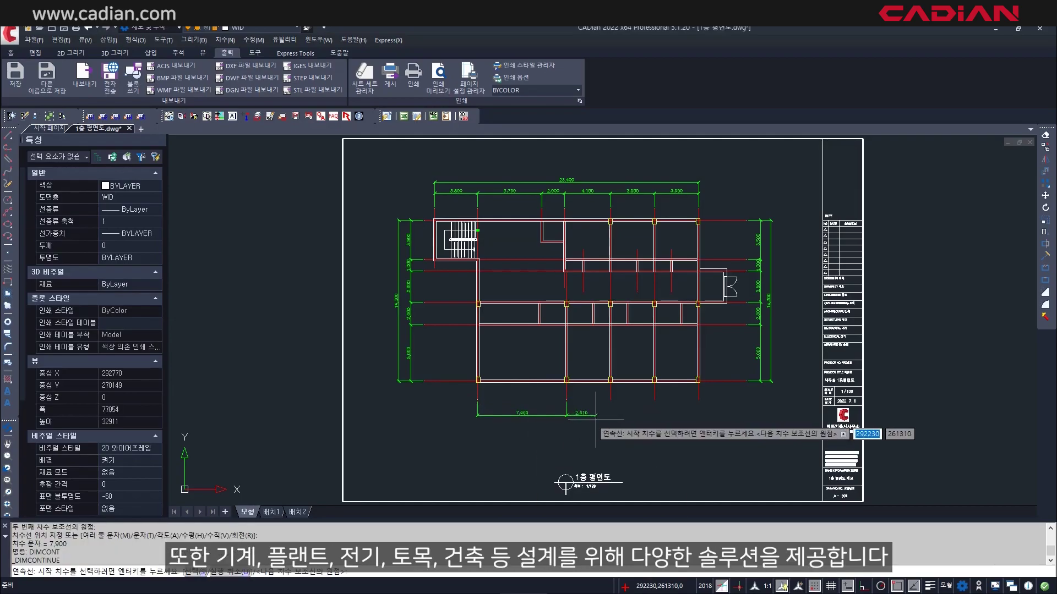
pyautogui.scroll(4, 599, 415)
pyautogui.click(742, 370)
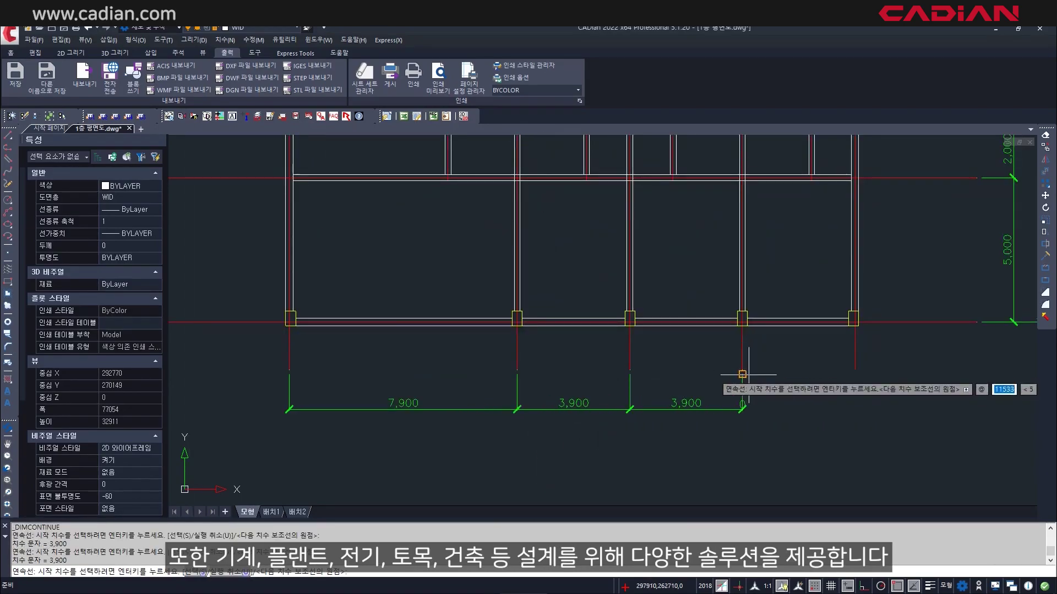
pyautogui.click(854, 370)
pyautogui.press('Return')
pyautogui.press('Escape')
pyautogui.press('Escape')
# - Add the overall 19,600 linear dimension below the bay dimensions
pyautogui.write('DIM')
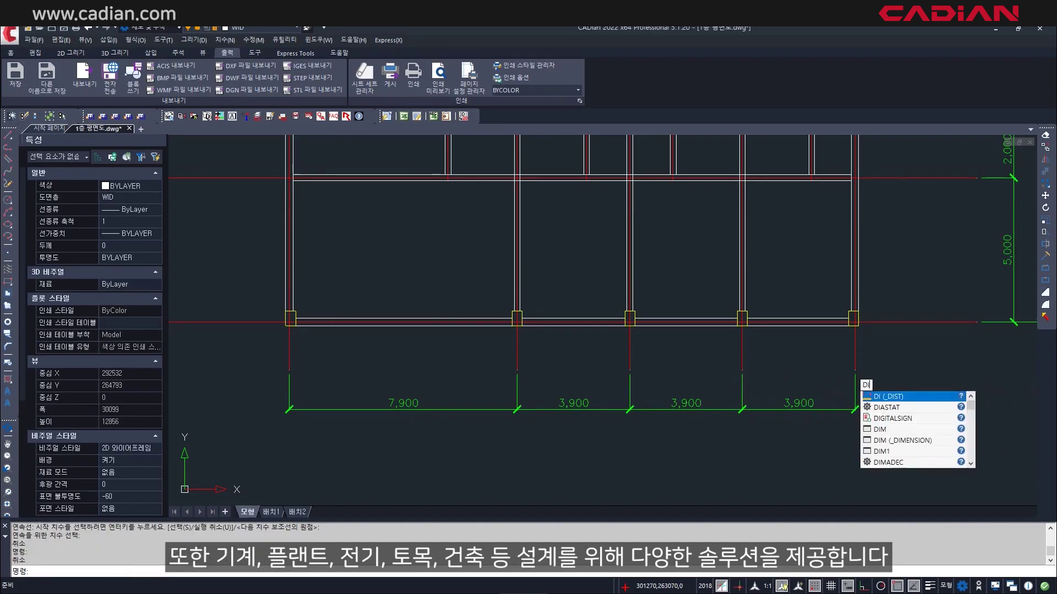
pyautogui.write('LINEAR')
pyautogui.press('Return')
pyautogui.click(854, 370)
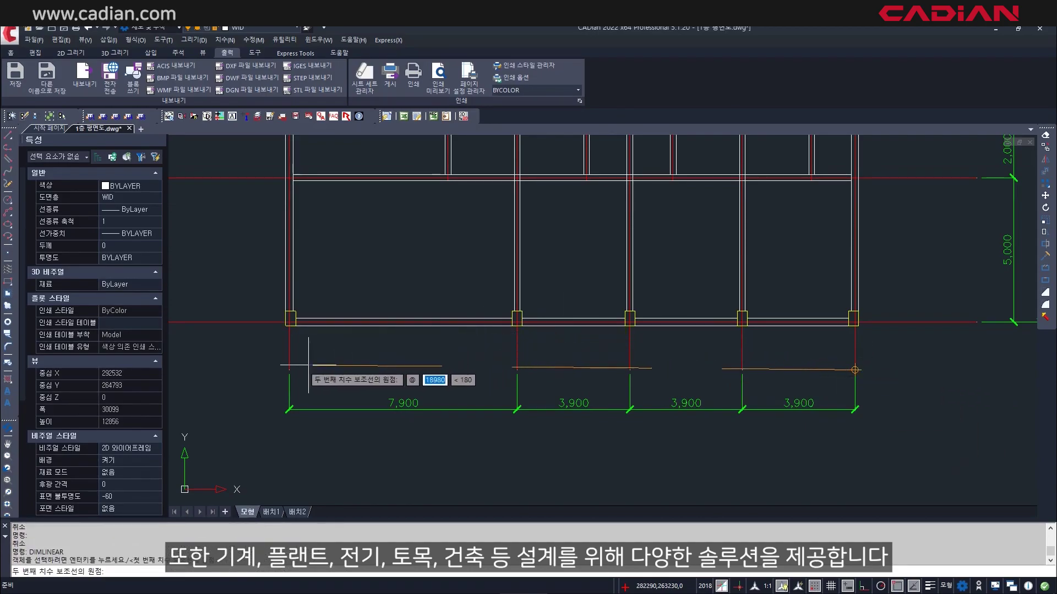
pyautogui.click(289, 370)
pyautogui.click(521, 438)
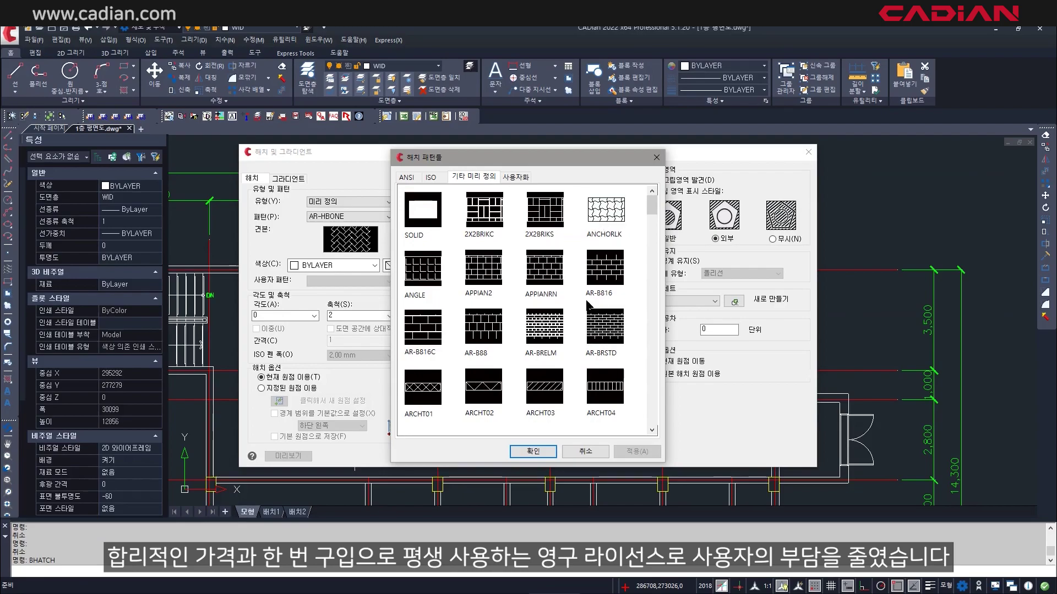
# - Hatch three rooms with the ANCHORLK pattern
pyautogui.click(463, 183)
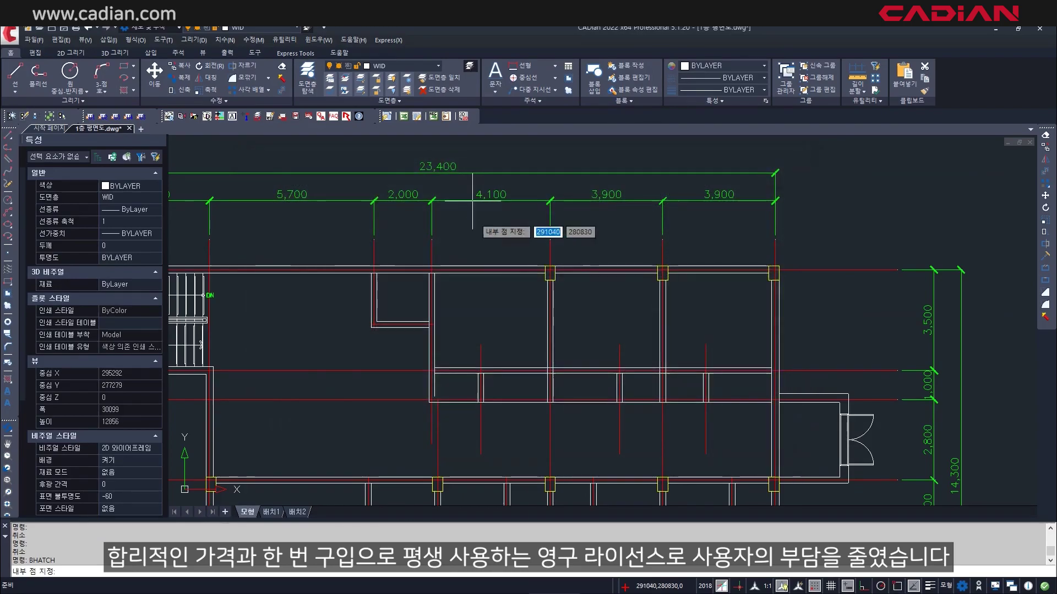
pyautogui.click(526, 328)
pyautogui.click(600, 313)
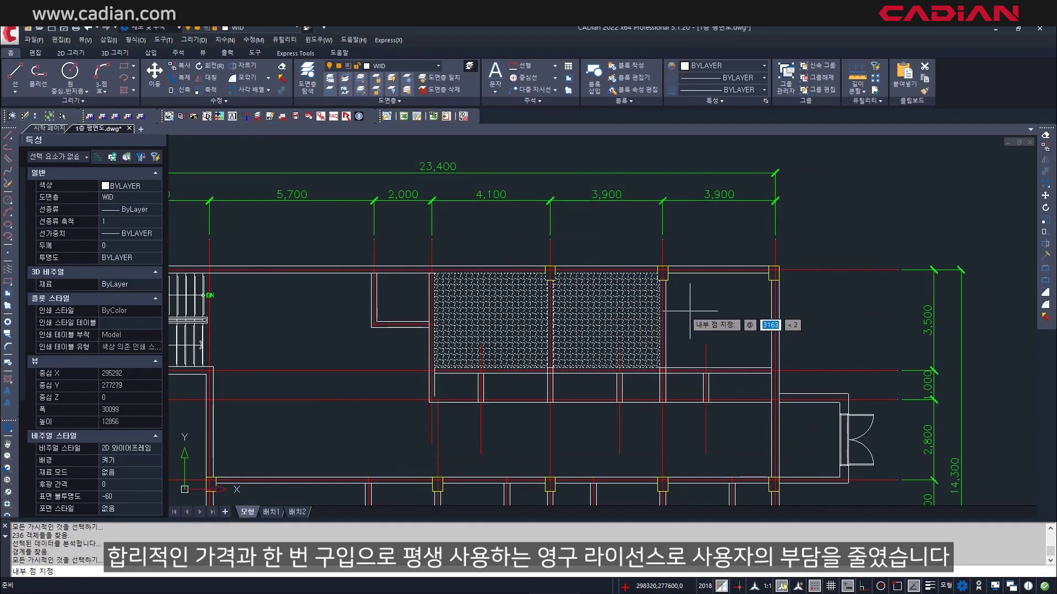
pyautogui.click(693, 311)
pyautogui.press('Return')
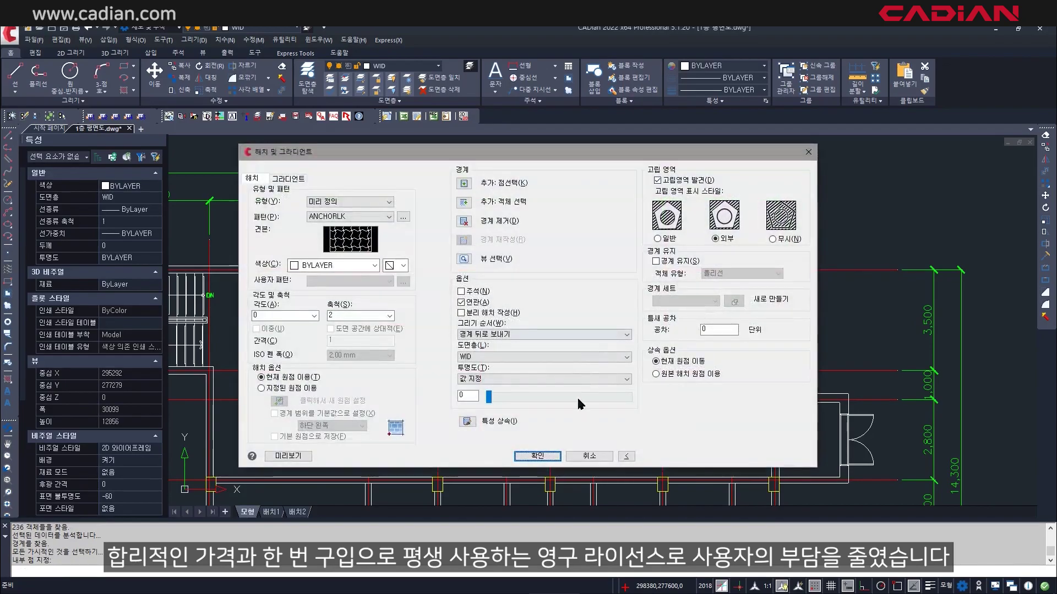
pyautogui.click(539, 458)
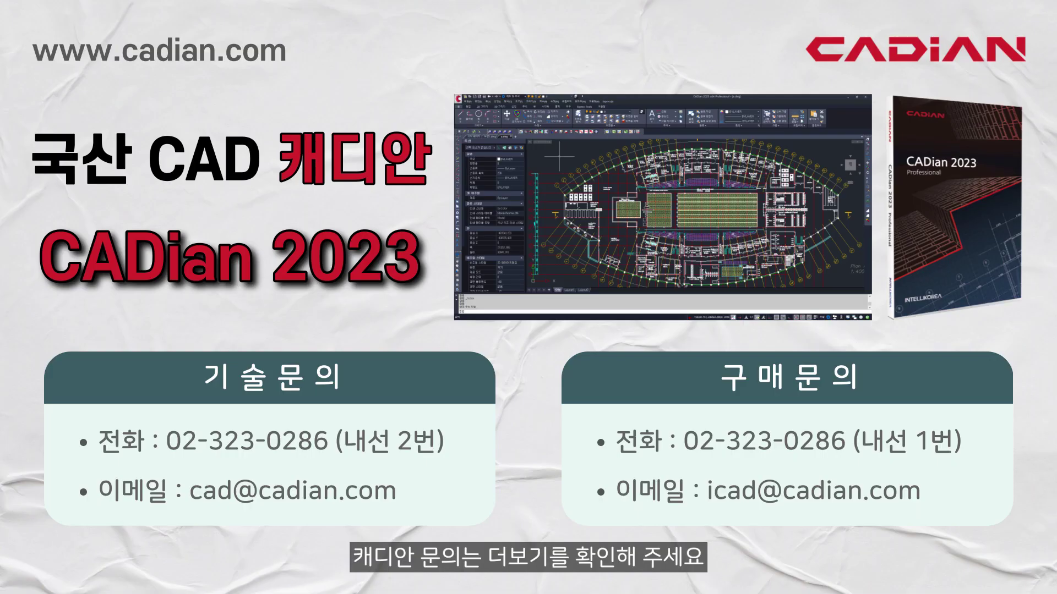